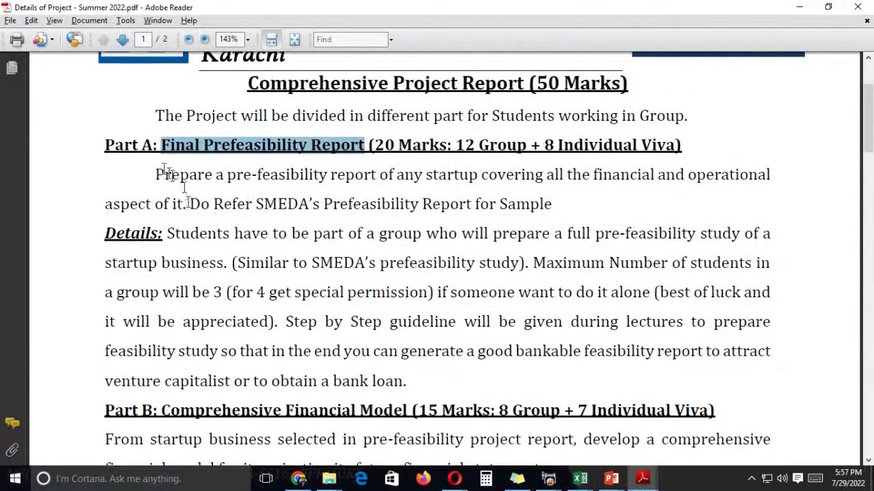
- Read the Part A prefeasibility report and Part B financial model requirements in the project details document
{"action": "left_click", "coordinate": [368, 145]}
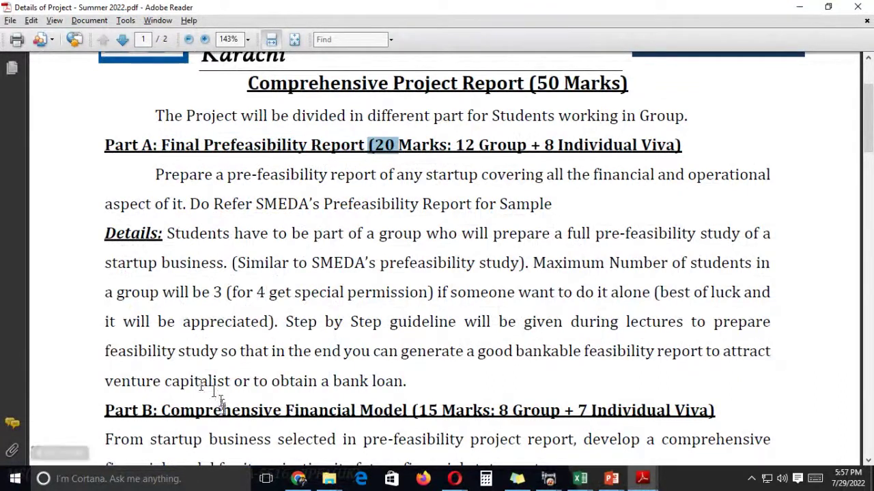
{"action": "left_click_drag", "start_coordinate": [161, 410], "coordinate": [356, 410]}
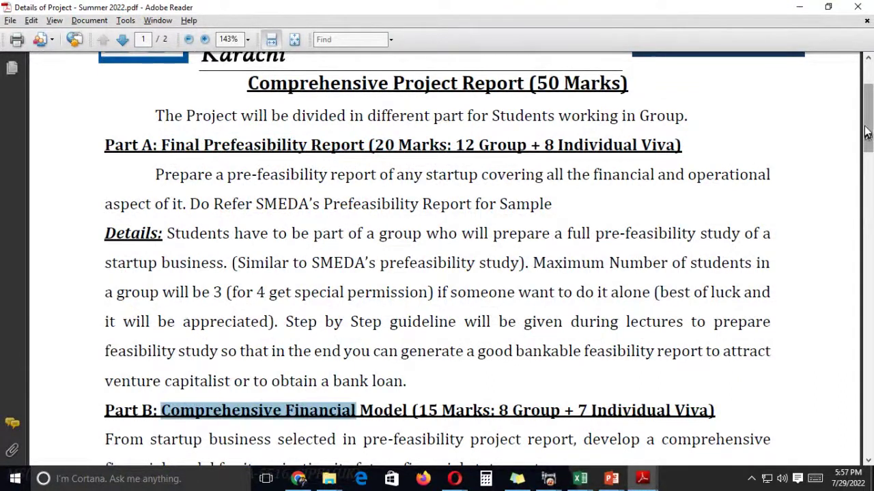
{"action": "scroll", "coordinate": [851, 218], "scroll_direction": "down", "scroll_amount": 6}
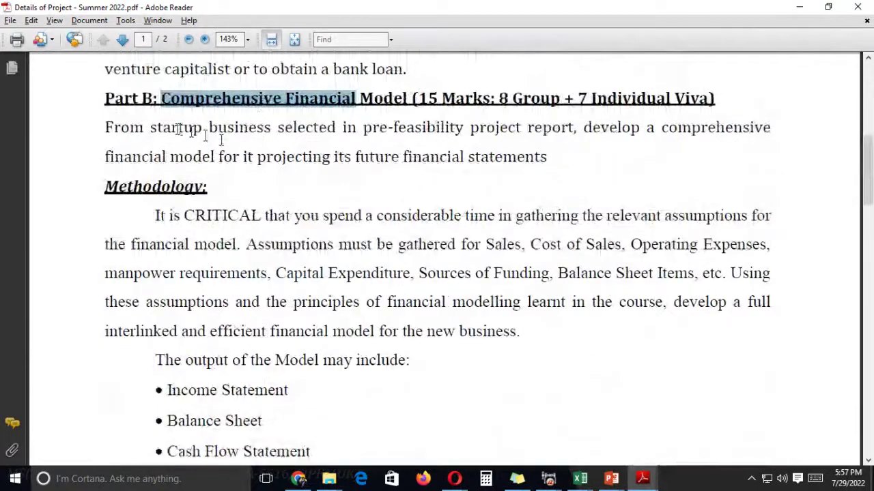
{"action": "left_click_drag", "start_coordinate": [106, 127], "coordinate": [263, 334]}
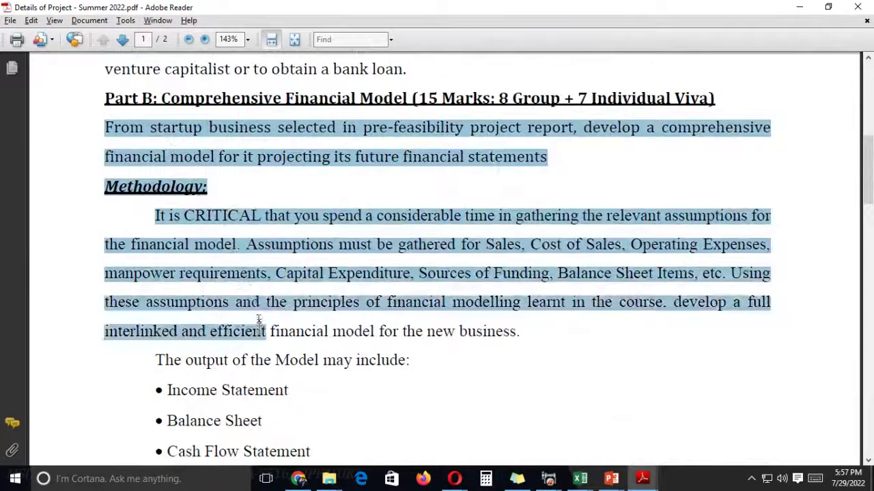
{"action": "double_click", "coordinate": [276, 301]}
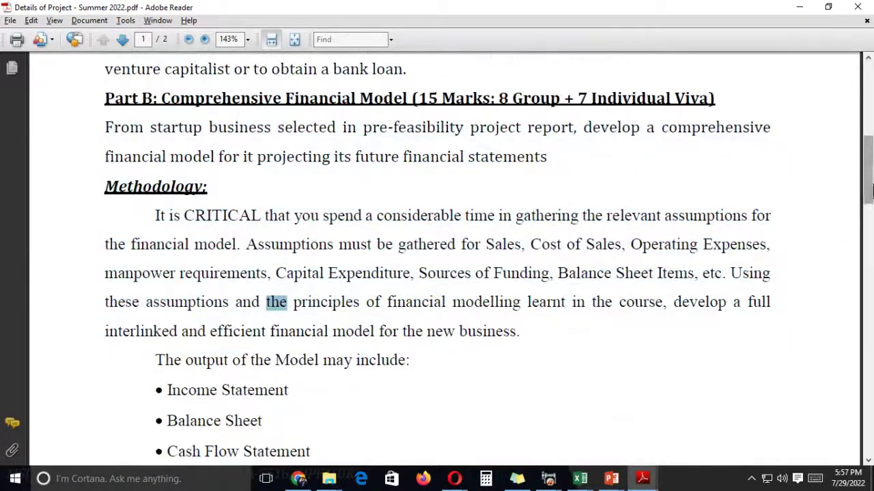
{"action": "scroll", "coordinate": [870, 179], "scroll_direction": "up", "scroll_amount": 1}
{"action": "left_click_drag", "start_coordinate": [870, 179], "coordinate": [530, 106]}
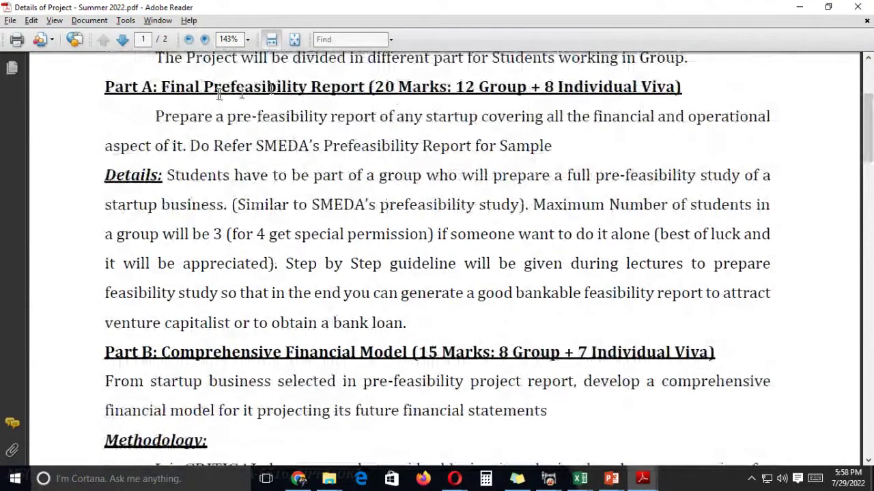
- Switch to Chrome and return from the sample prefeasibility study to the course's Project Details page
{"action": "left_click", "coordinate": [299, 478]}
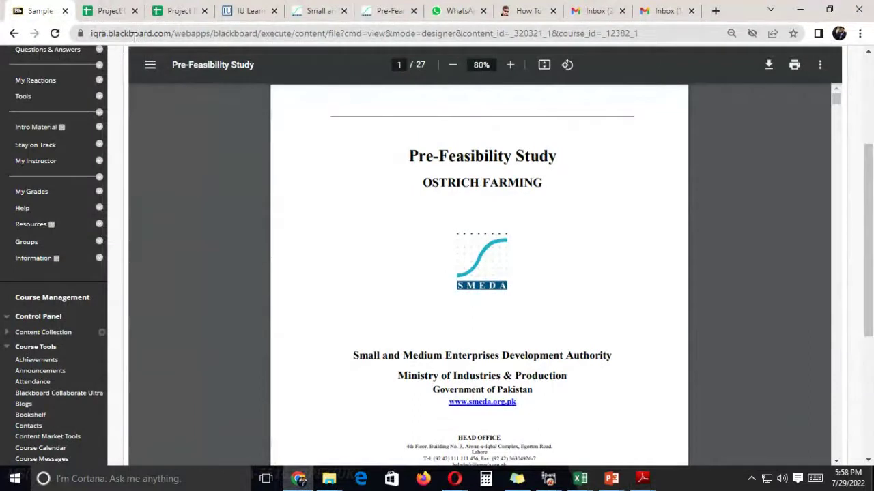
{"action": "scroll", "coordinate": [180, 116], "scroll_direction": "up", "scroll_amount": 3}
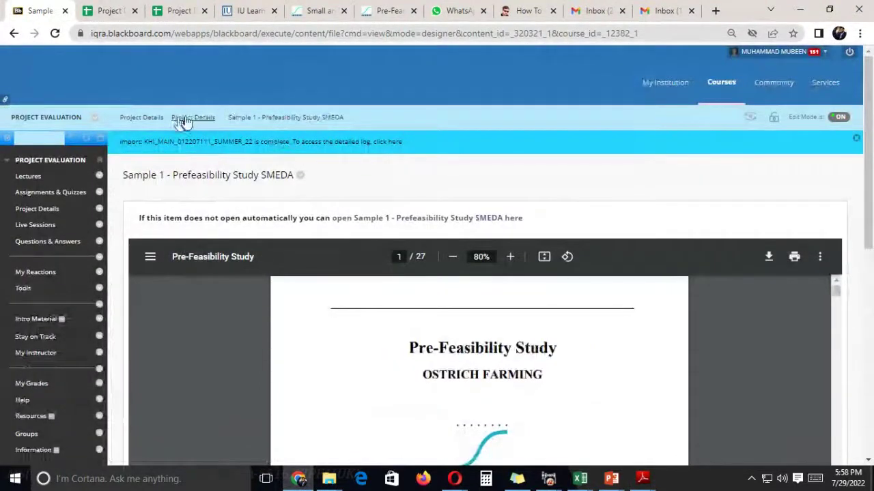
{"action": "left_click", "coordinate": [187, 118]}
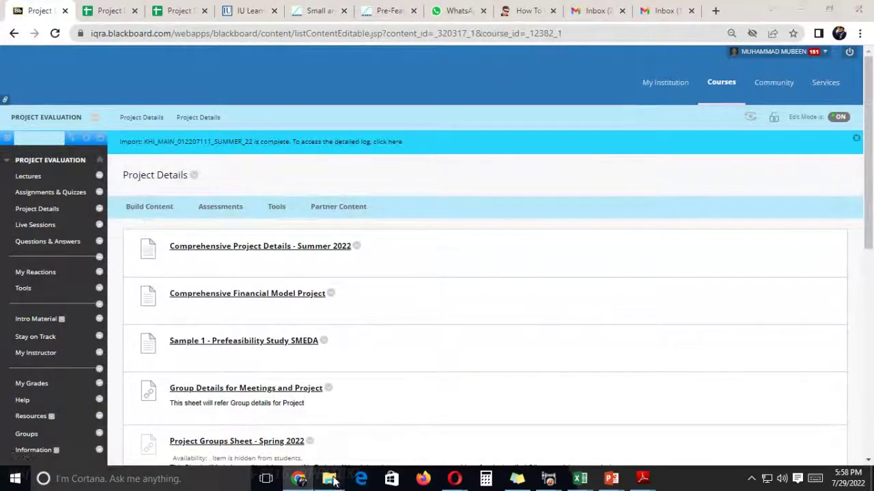
- Download the Comprehensive Financial Model Project from the Project Details page, open the workbook in Excel and enable editing
{"action": "mouse_move", "coordinate": [328, 478]}
{"action": "left_click", "coordinate": [256, 439]}
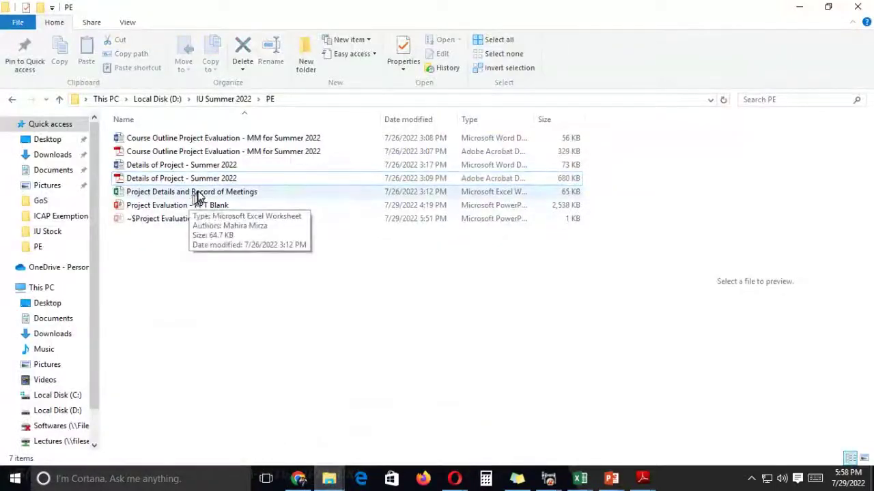
{"action": "left_click", "coordinate": [298, 478]}
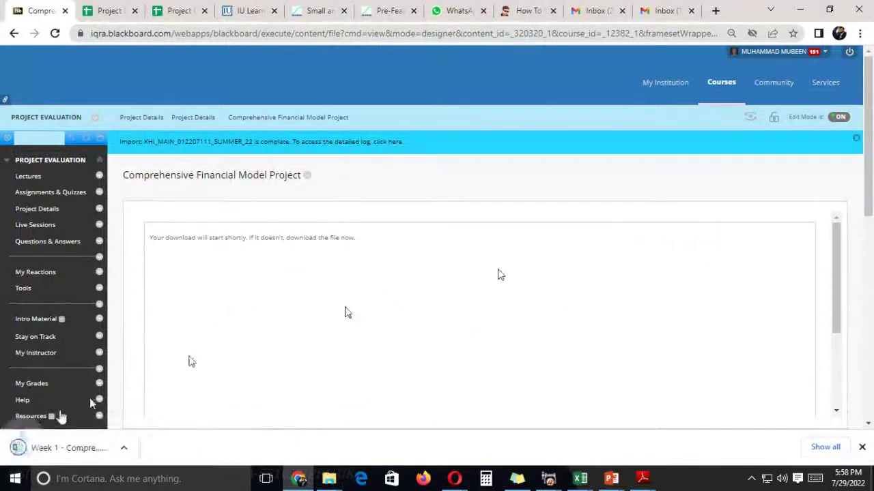
{"action": "left_click", "coordinate": [42, 450]}
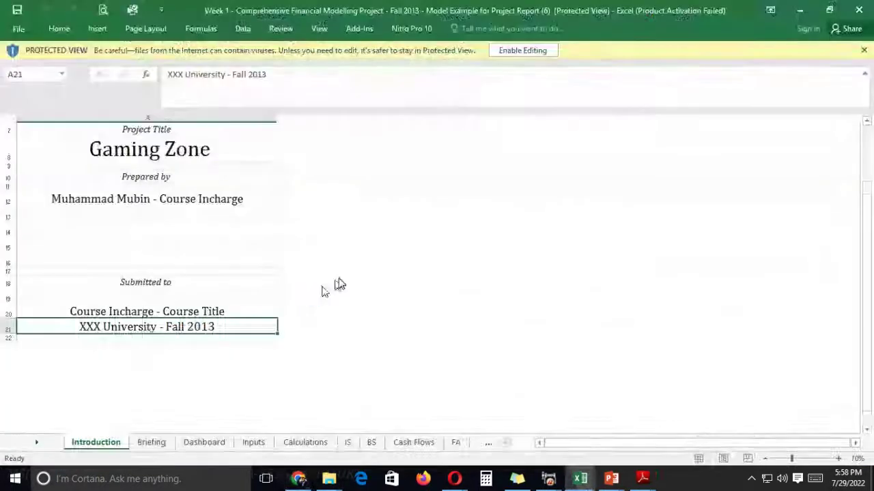
{"action": "left_click", "coordinate": [526, 50]}
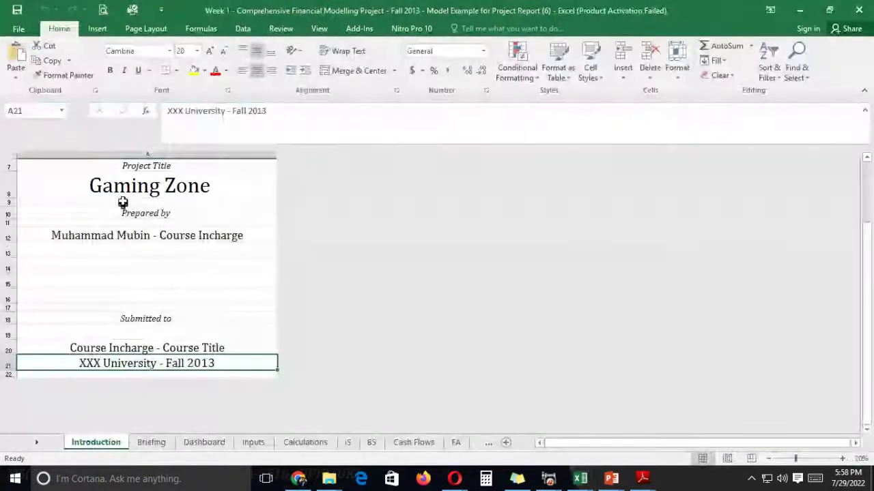
- Review the project title and the submitted-to lines on the Introduction sheet
{"action": "left_click", "coordinate": [171, 186]}
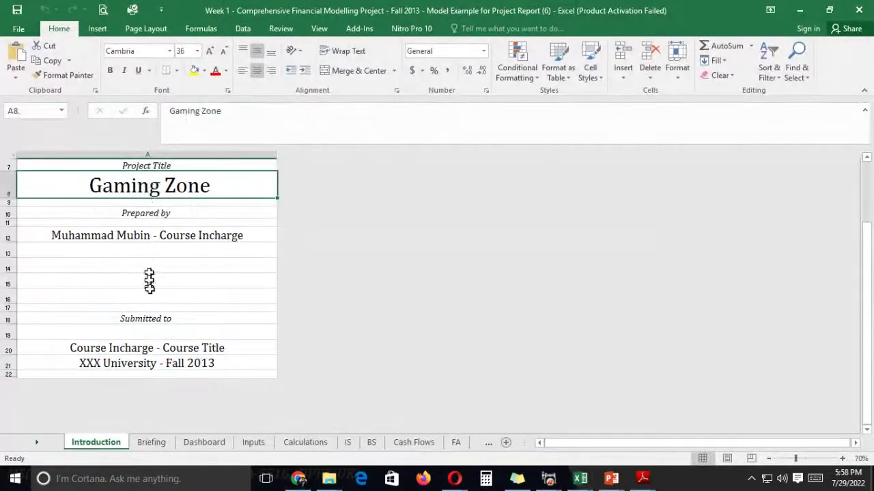
{"action": "left_click", "coordinate": [165, 365]}
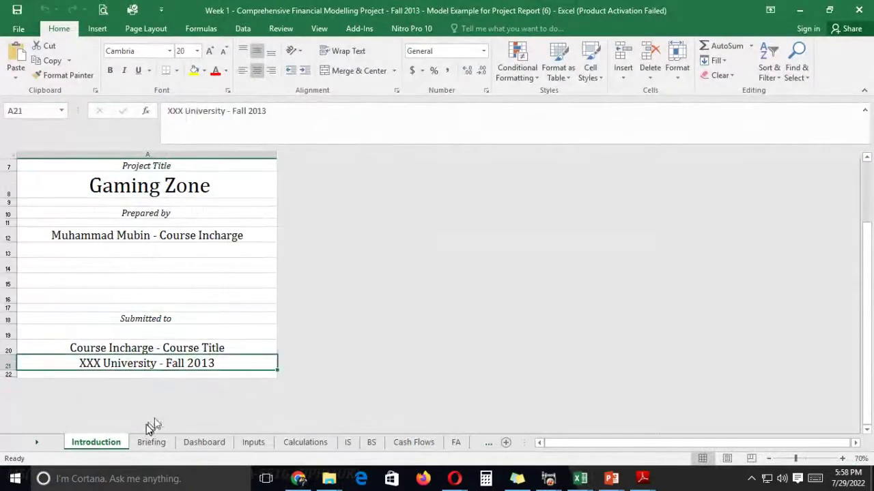
{"action": "left_click", "coordinate": [162, 349]}
{"action": "left_click", "coordinate": [164, 364]}
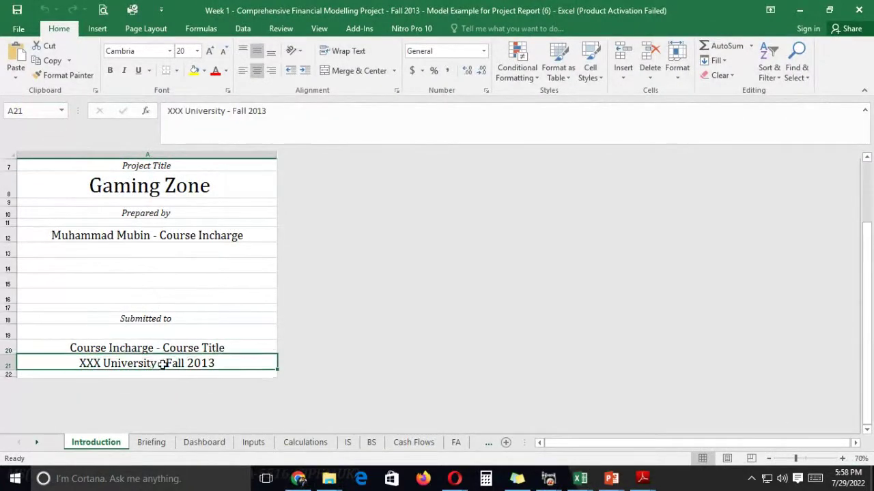
- Examine the project briefing, field trip notes and model components on the Briefing sheet, with a brief look at the Dashboard
{"action": "left_click", "coordinate": [151, 443]}
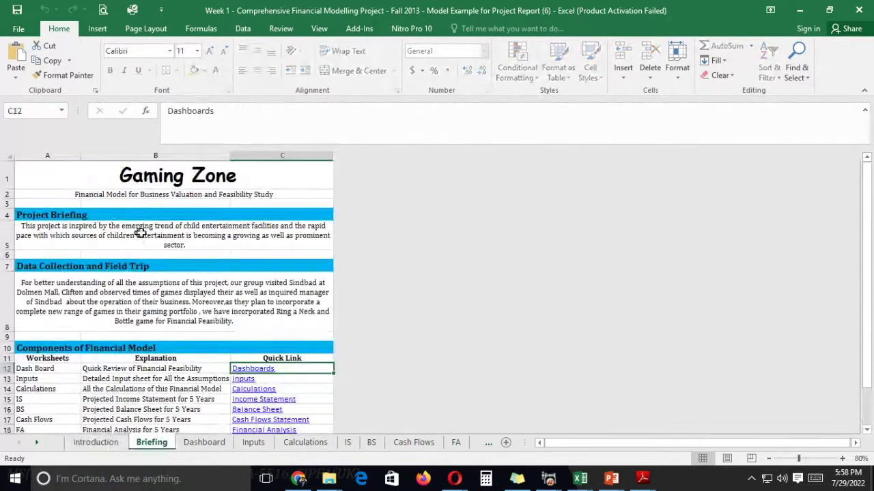
{"action": "scroll", "coordinate": [149, 277], "scroll_direction": "down", "scroll_amount": 1}
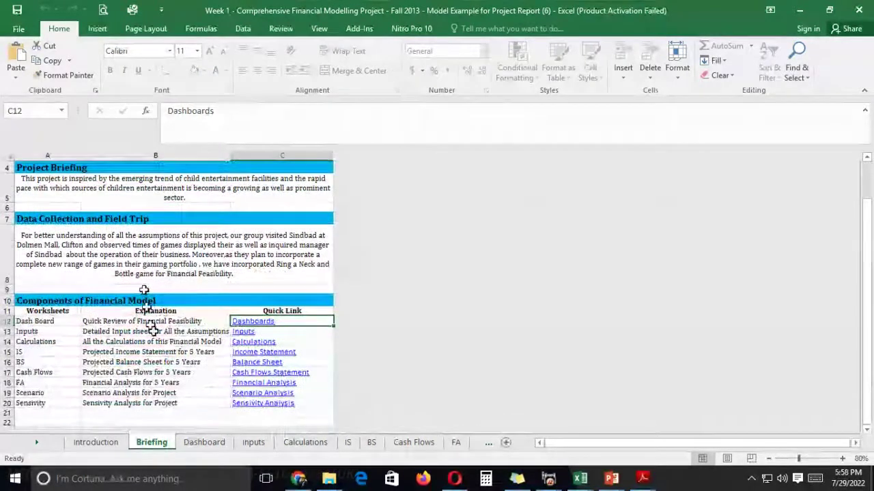
{"action": "left_click", "coordinate": [204, 442]}
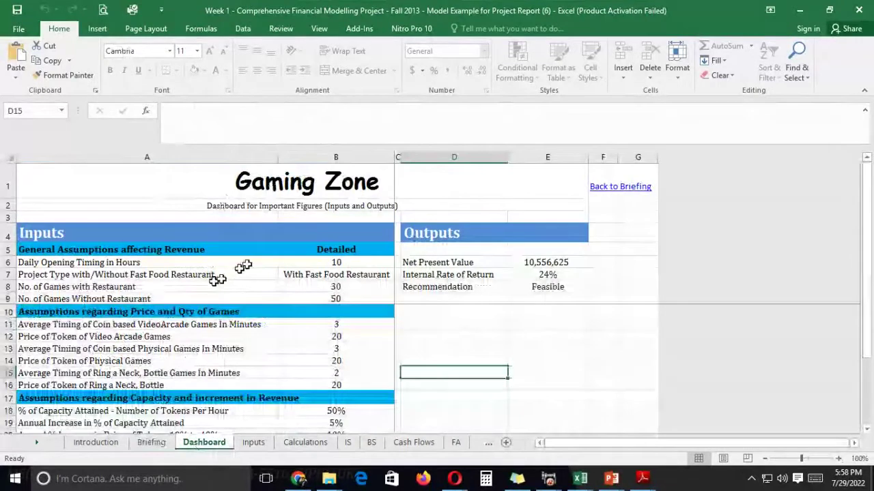
{"action": "left_click", "coordinate": [151, 442]}
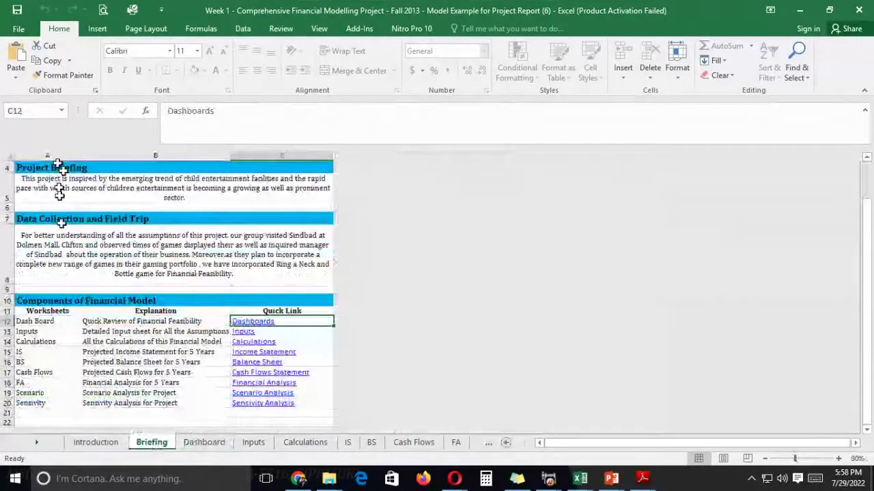
- Look through the input assumptions on the Dashboard sheet, from daily opening hours down to advertisement
{"action": "left_click", "coordinate": [220, 440]}
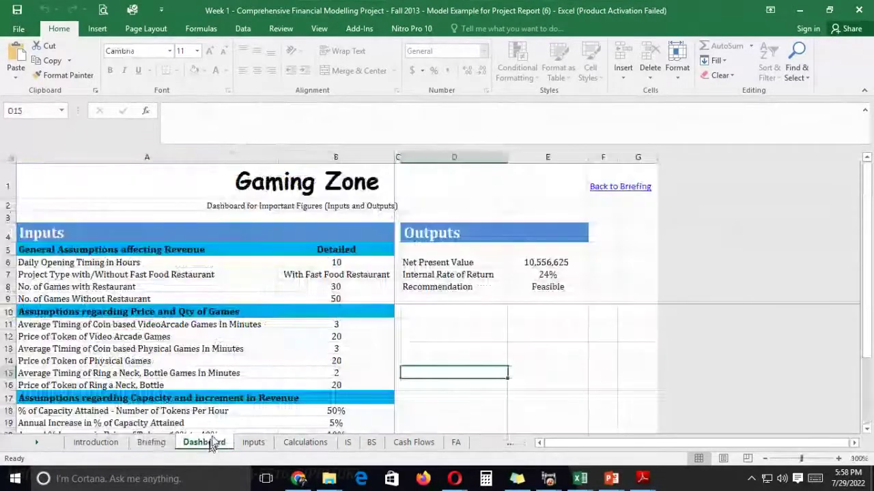
{"action": "left_click", "coordinate": [333, 262]}
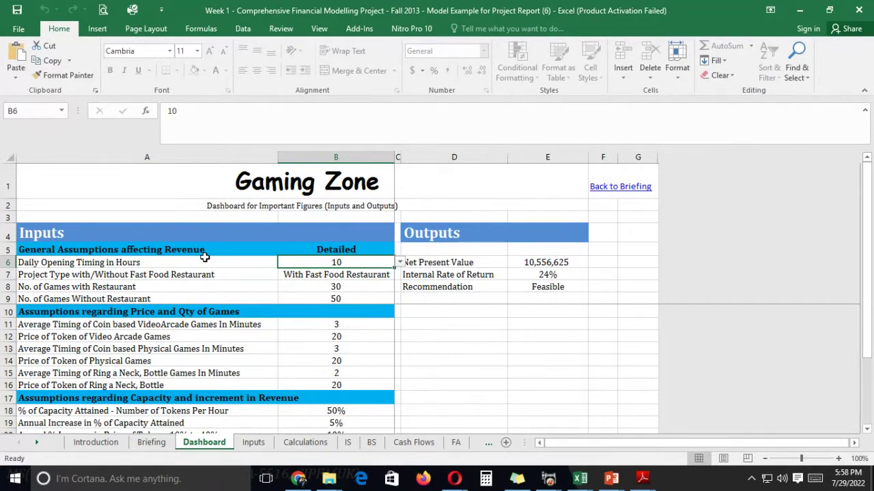
{"action": "scroll", "coordinate": [207, 258], "scroll_direction": "down", "scroll_amount": 3}
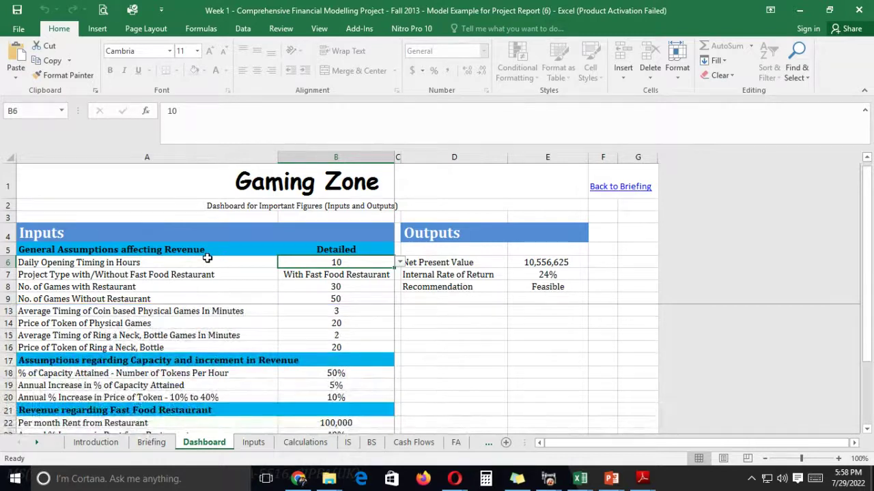
{"action": "scroll", "coordinate": [321, 373], "scroll_direction": "down", "scroll_amount": 3}
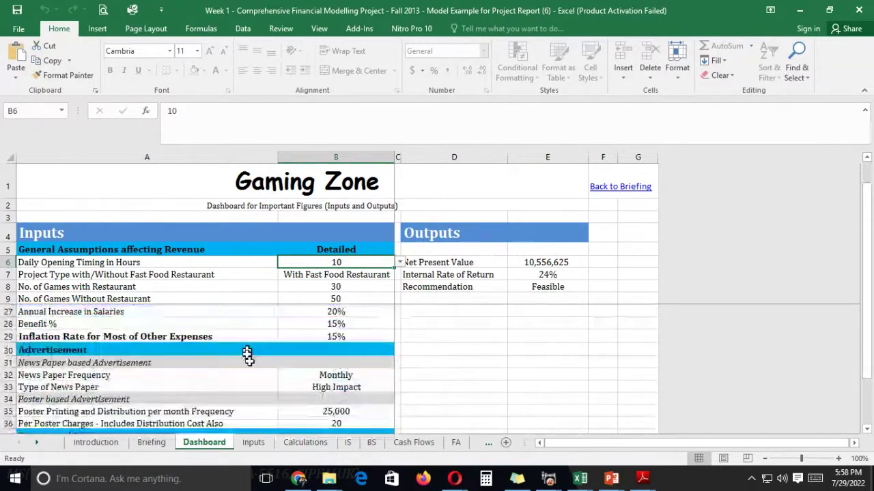
- Browse the detailed assumptions on the Inputs sheet and the computed figures on the Calculations sheet
{"action": "left_click", "coordinate": [253, 442]}
{"action": "scroll", "coordinate": [332, 224], "scroll_direction": "down", "scroll_amount": 2}
{"action": "scroll", "coordinate": [335, 242], "scroll_direction": "down", "scroll_amount": 20}
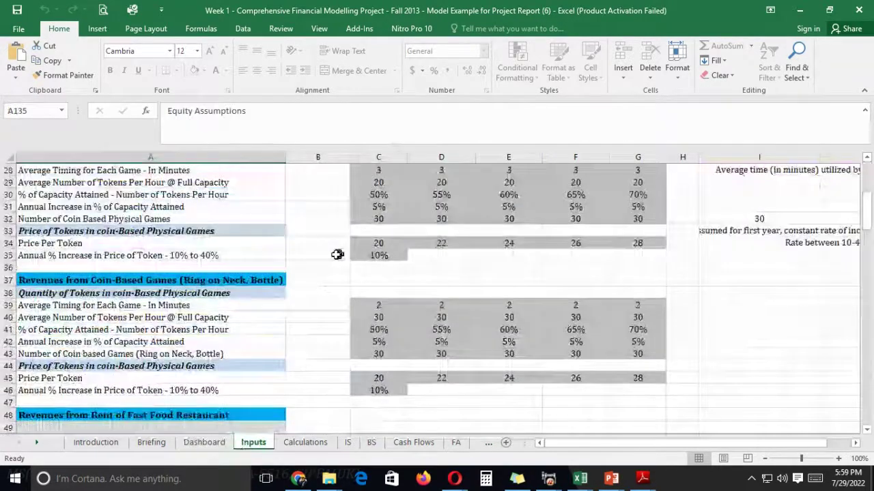
{"action": "scroll", "coordinate": [252, 244], "scroll_direction": "down", "scroll_amount": 3}
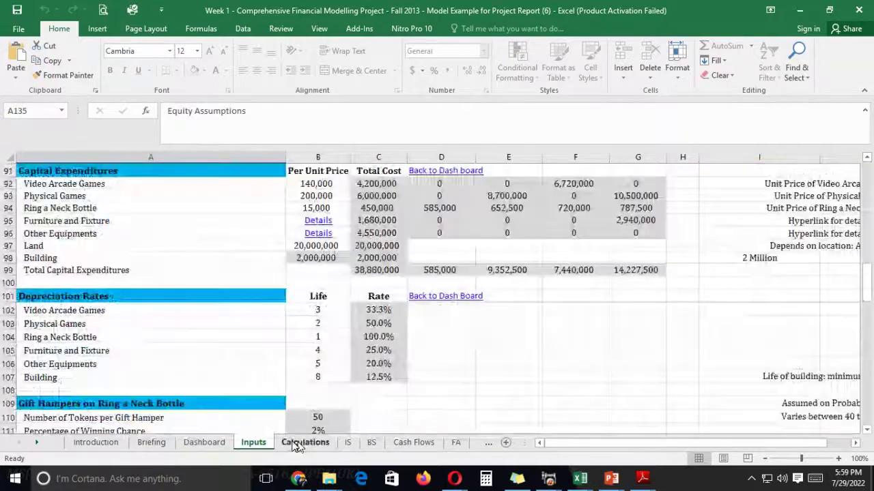
{"action": "left_click", "coordinate": [305, 442]}
{"action": "scroll", "coordinate": [280, 310], "scroll_direction": "up", "scroll_amount": 20}
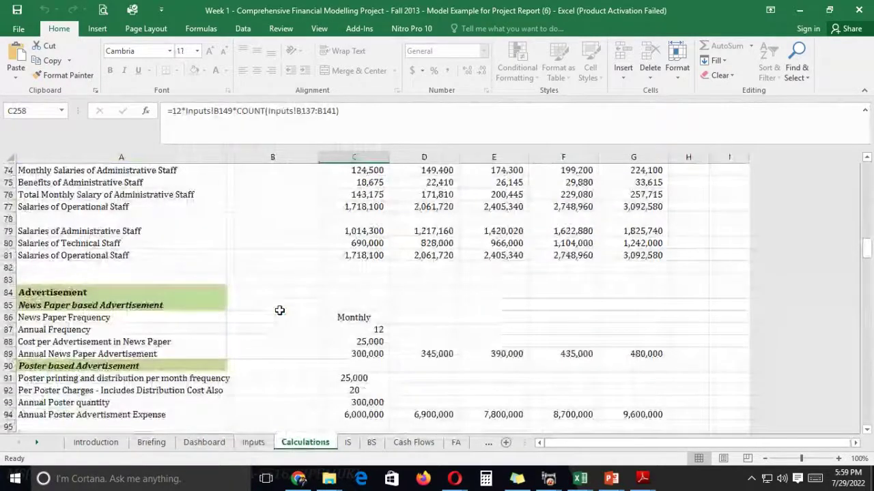
{"action": "scroll", "coordinate": [279, 311], "scroll_direction": "up", "scroll_amount": 20}
- Inspect the Dashboard's available daily opening hours and its Net Present Value and Internal Rate of Return outputs
{"action": "left_click", "coordinate": [204, 443]}
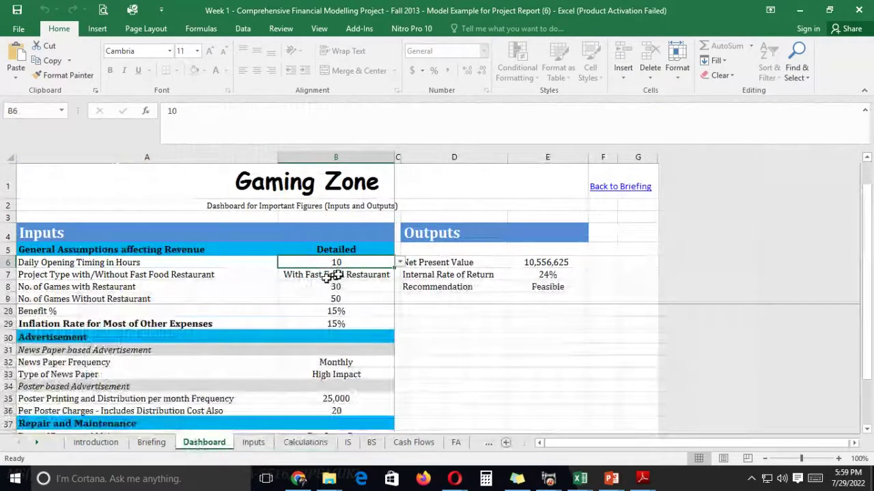
{"action": "left_click", "coordinate": [399, 263]}
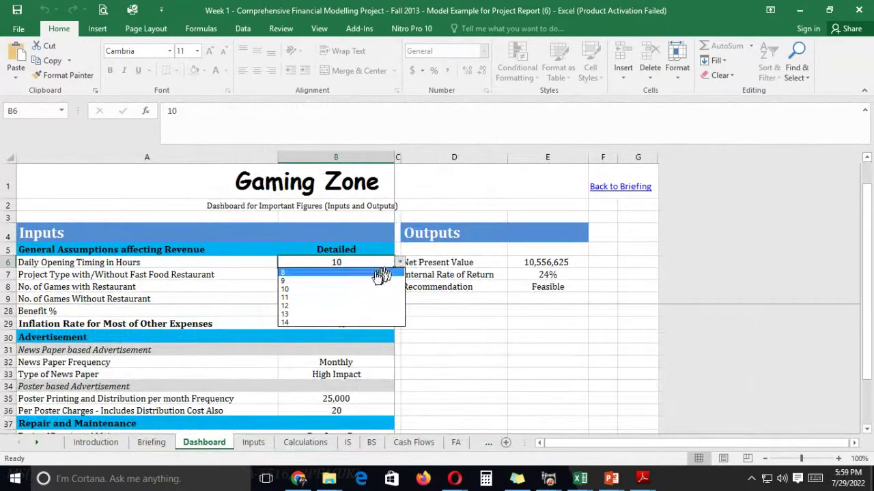
{"action": "left_click", "coordinate": [453, 262]}
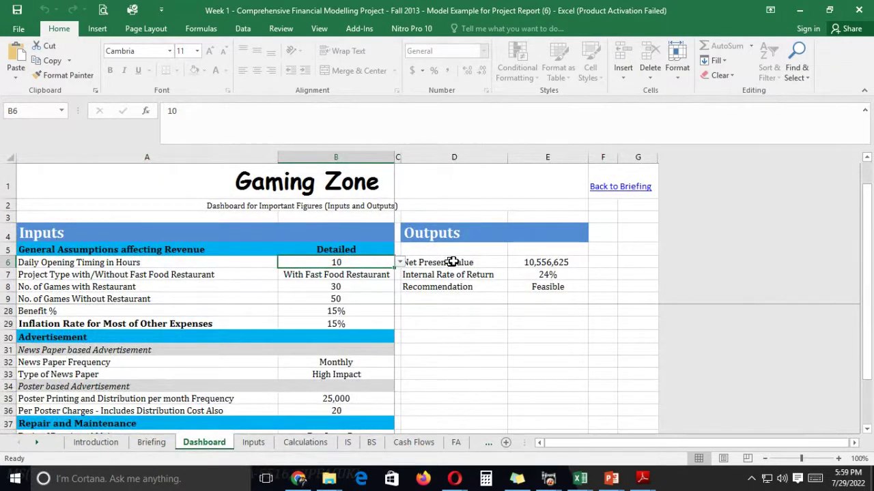
{"action": "left_click", "coordinate": [452, 262]}
{"action": "left_click", "coordinate": [454, 275]}
{"action": "left_click", "coordinate": [477, 263]}
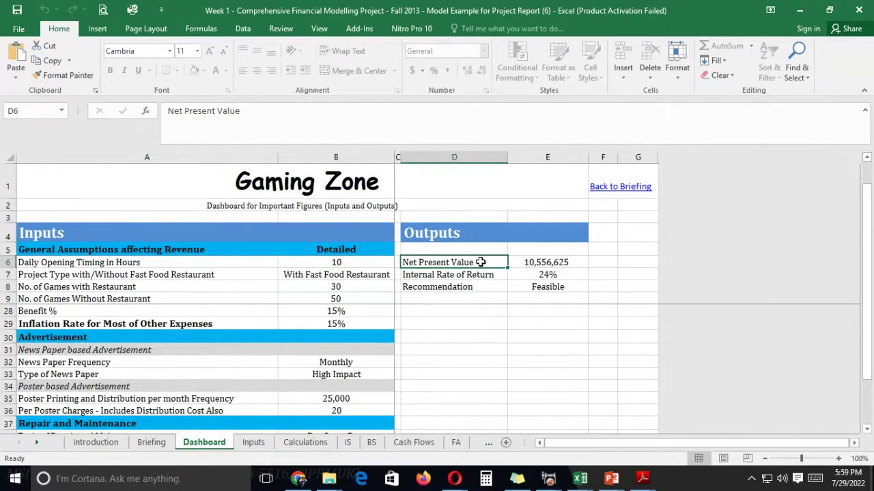
{"action": "left_click", "coordinate": [479, 274]}
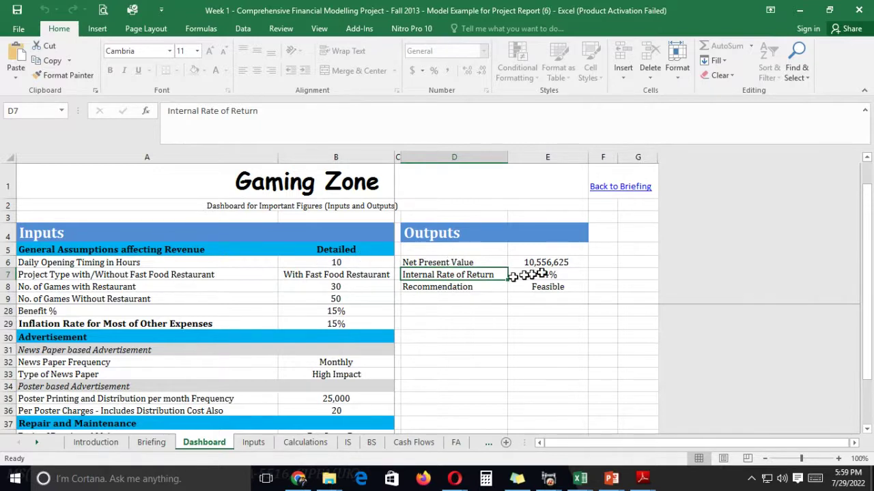
- Set the Dashboard's Daily Opening Timing in Hours to 8 and check the project type and number-of-games cells
{"action": "left_click", "coordinate": [367, 264]}
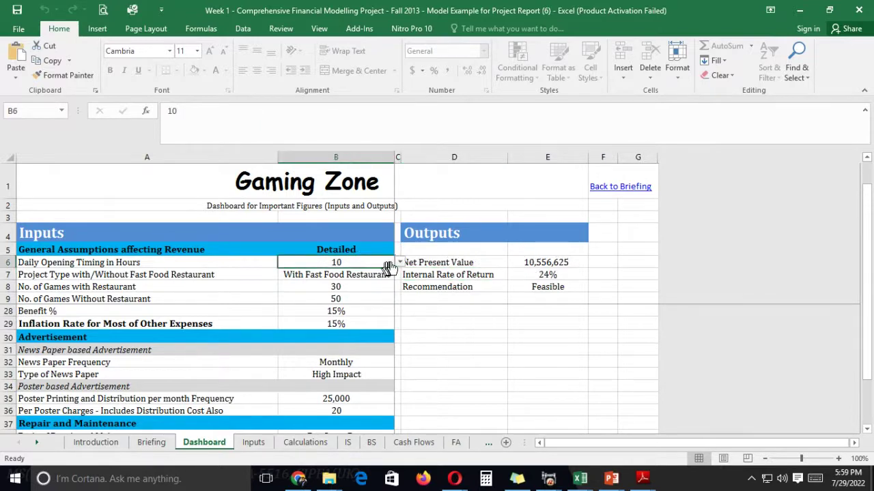
{"action": "left_click", "coordinate": [400, 263]}
{"action": "left_click", "coordinate": [379, 276]}
{"action": "left_click", "coordinate": [355, 286]}
{"action": "left_click", "coordinate": [384, 275]}
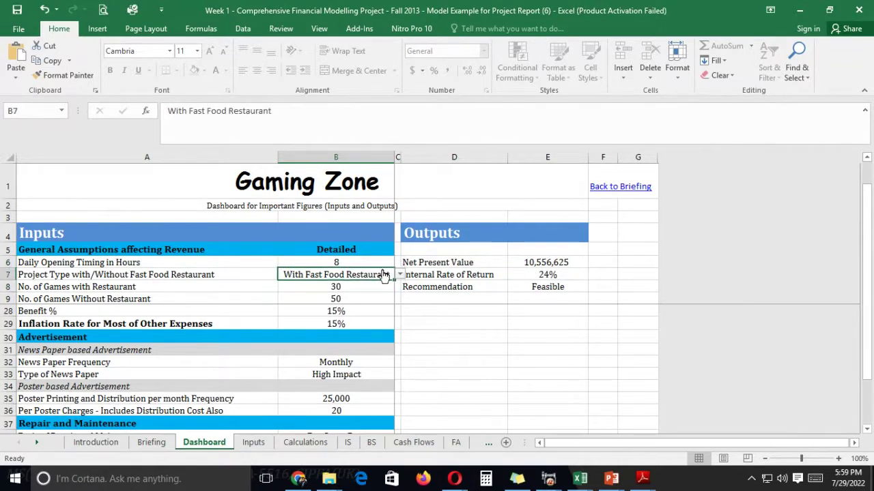
{"action": "left_click", "coordinate": [383, 287]}
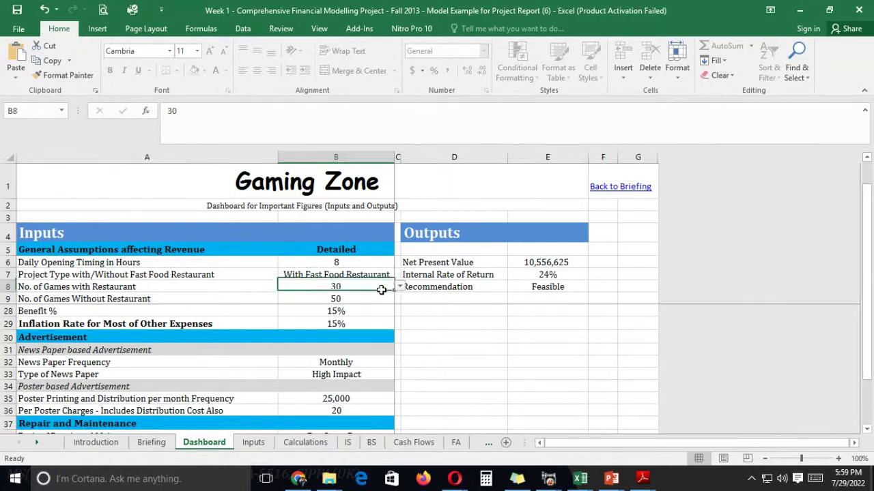
- Set the Dashboard's No. of Games with Restaurant to 25 and check the Benefit % cell
{"action": "left_click", "coordinate": [400, 288]}
{"action": "left_click", "coordinate": [357, 304]}
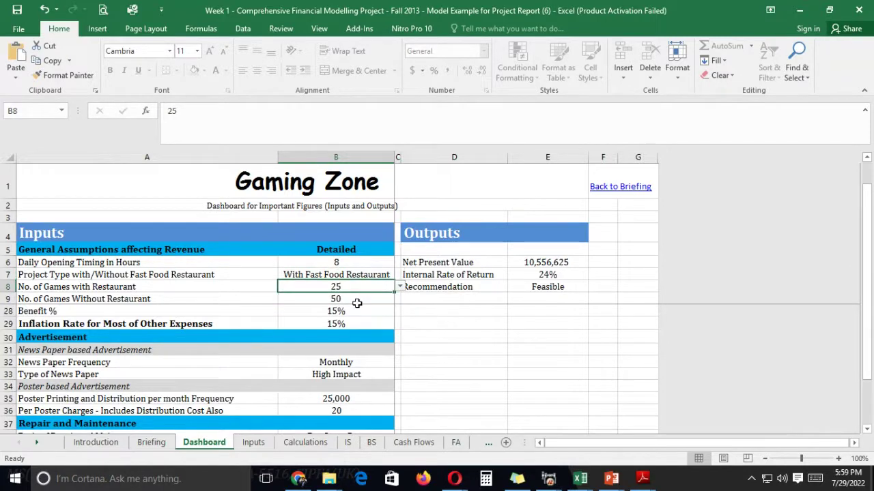
{"action": "left_click", "coordinate": [455, 342]}
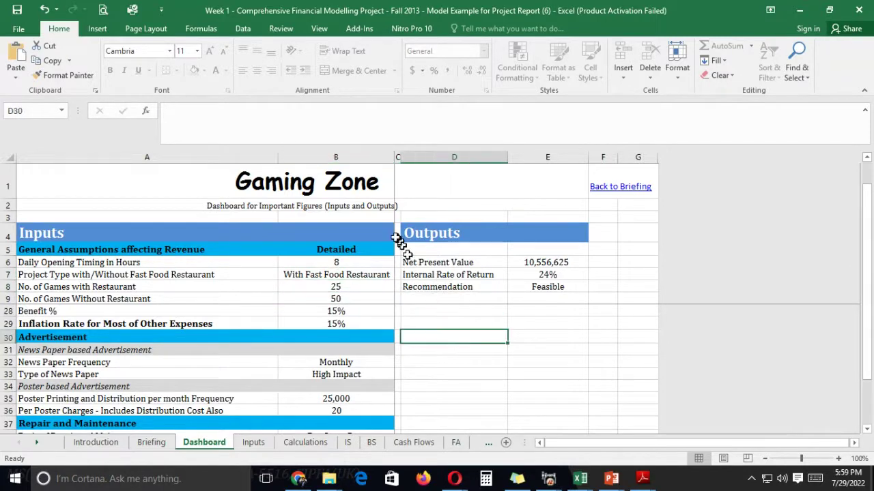
{"action": "left_click", "coordinate": [314, 246]}
{"action": "left_click", "coordinate": [348, 314]}
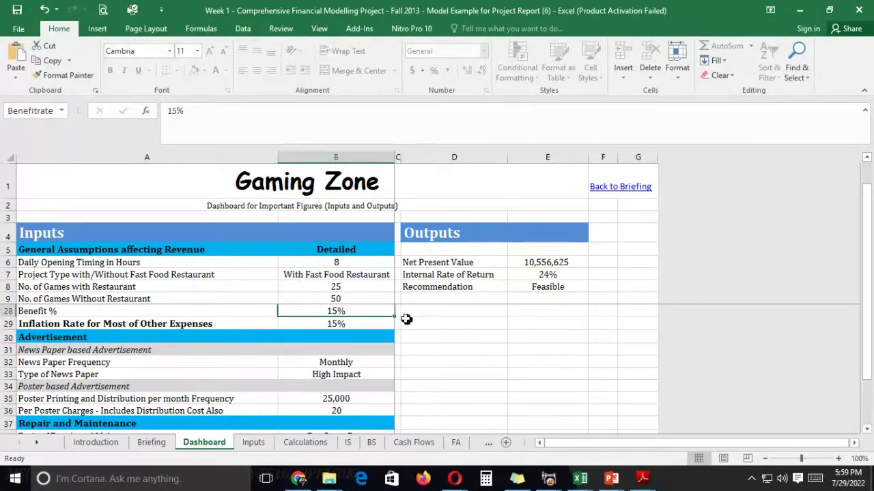
- Follow the Briefing sheet's quick link to view the Inputs sheet, and return to the Dashboard's News Paper Frequency cell
{"action": "left_click", "coordinate": [613, 196]}
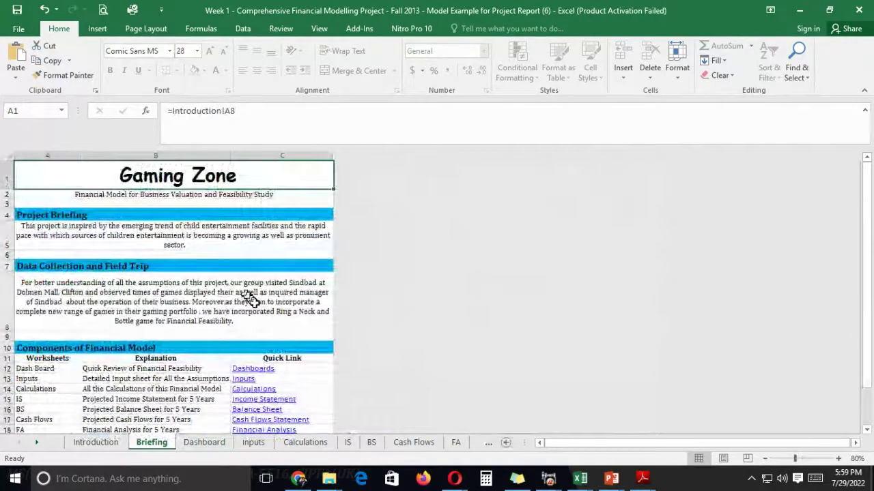
{"action": "scroll", "coordinate": [259, 360], "scroll_direction": "down", "scroll_amount": 1}
{"action": "left_click", "coordinate": [244, 332]}
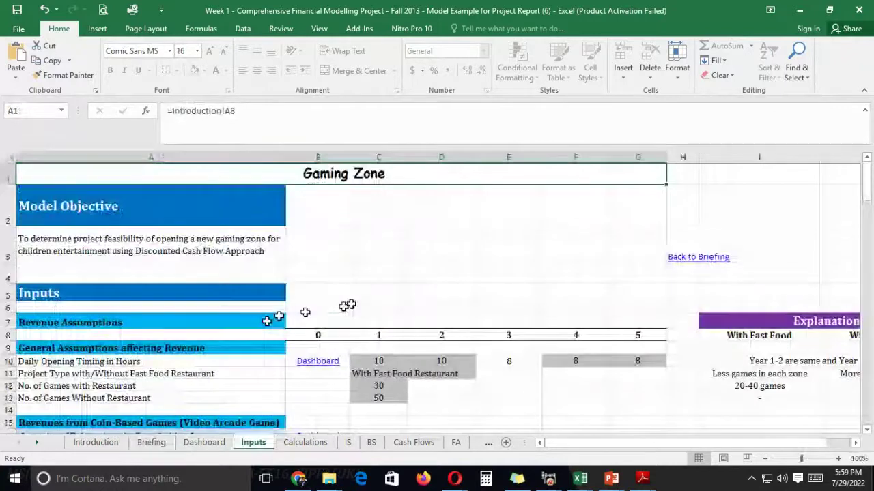
{"action": "left_click", "coordinate": [200, 445]}
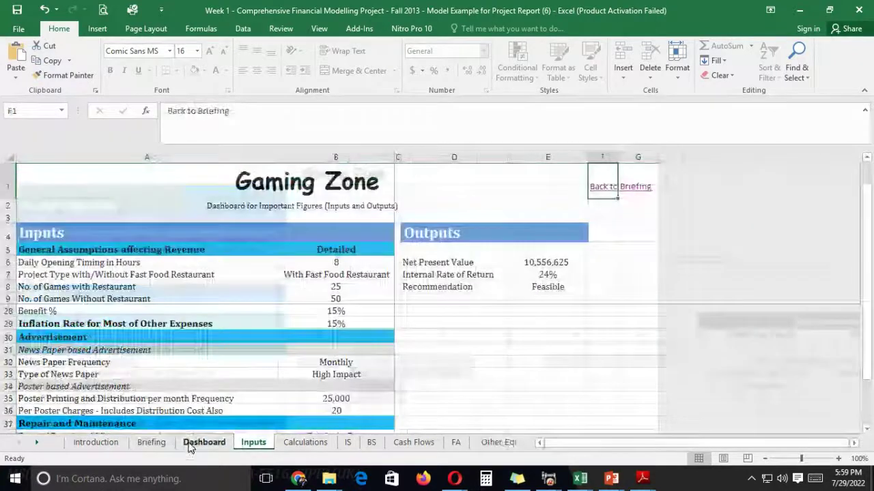
{"action": "left_click", "coordinate": [339, 360]}
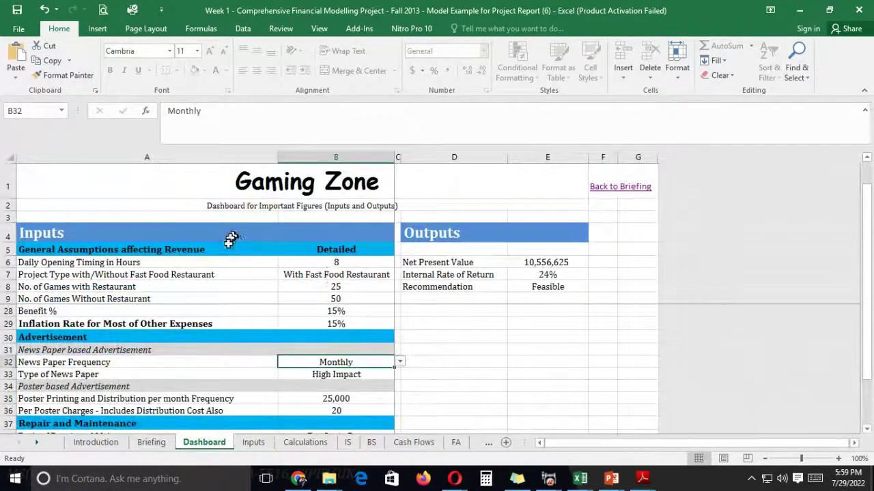
- Change the Dashboard's project type to Without Fast Food Restaurant and save the workbook to update the outputs
{"action": "scroll", "coordinate": [228, 253], "scroll_direction": "down", "scroll_amount": 11}
{"action": "scroll", "coordinate": [614, 266], "scroll_direction": "down", "scroll_amount": 5}
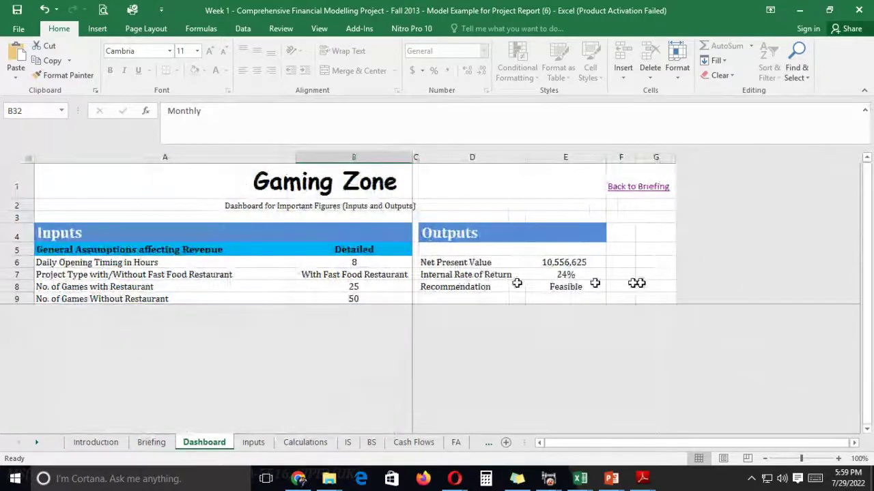
{"action": "scroll", "coordinate": [267, 283], "scroll_direction": "up", "scroll_amount": 10}
{"action": "scroll", "coordinate": [267, 282], "scroll_direction": "up", "scroll_amount": 12}
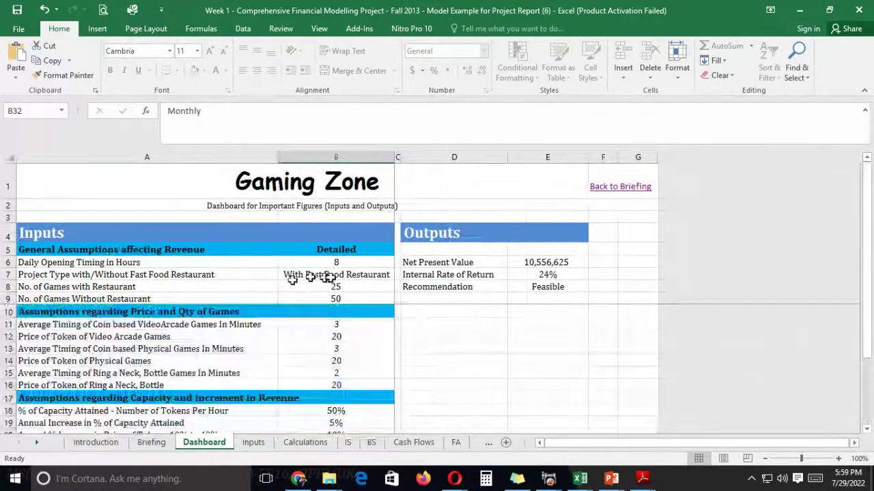
{"action": "left_click", "coordinate": [336, 276]}
{"action": "left_click", "coordinate": [399, 275]}
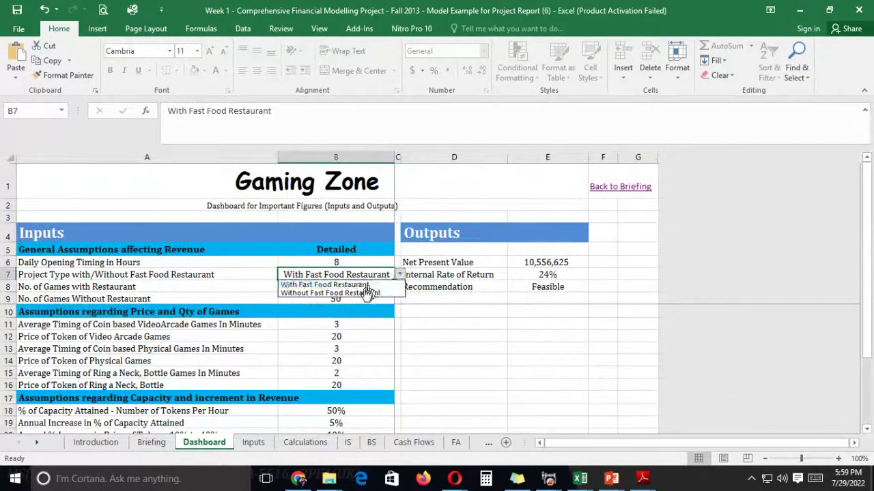
{"action": "left_click", "coordinate": [365, 293]}
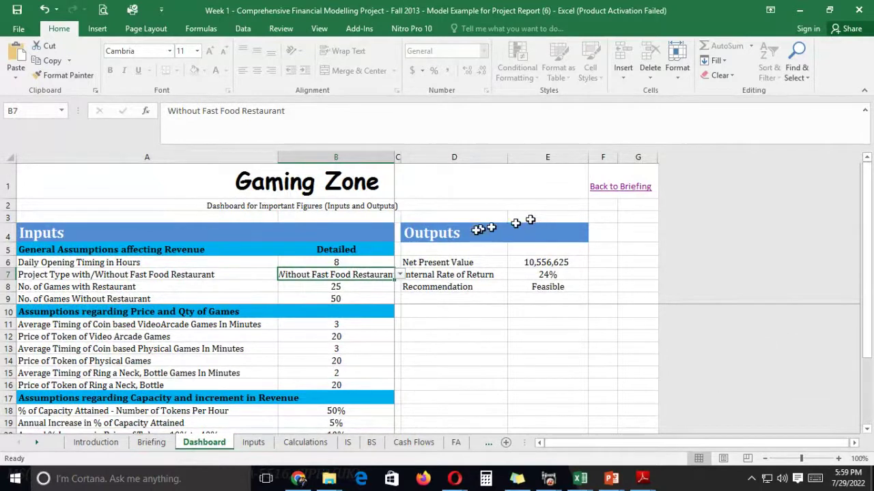
{"action": "left_click", "coordinate": [16, 10]}
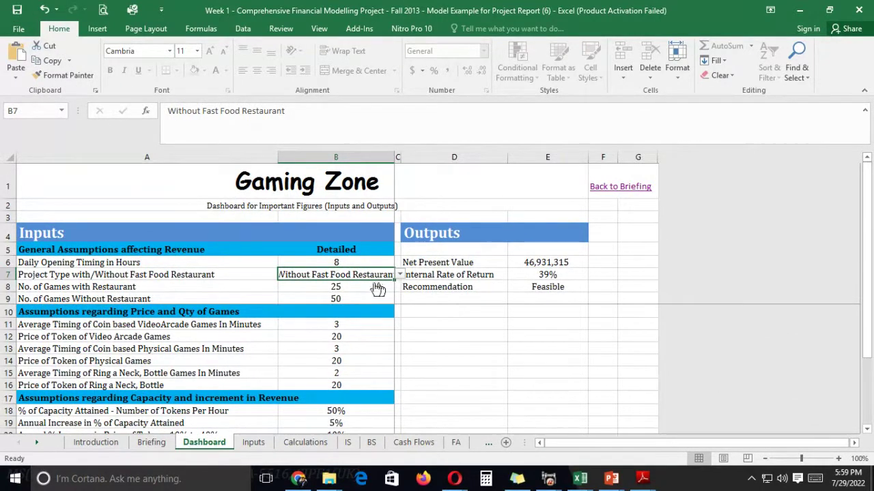
- Set the project type to With Fast Food Restaurant and No. of Games with Restaurant to 20, saving the workbook to recalculate
{"action": "left_click", "coordinate": [399, 274]}
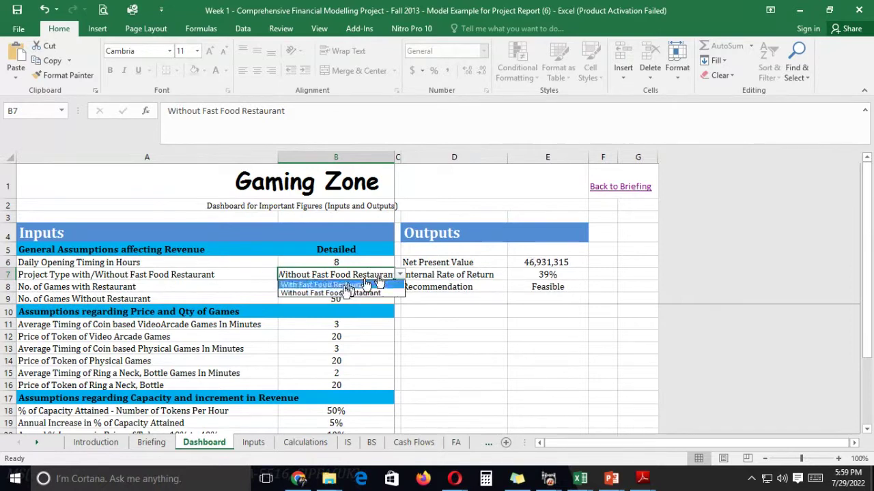
{"action": "left_click", "coordinate": [394, 286]}
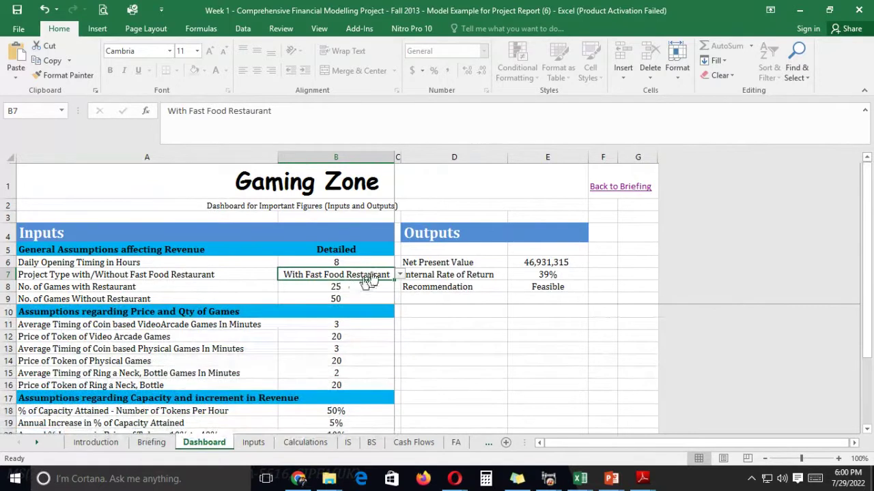
{"action": "left_click", "coordinate": [360, 285]}
{"action": "left_click", "coordinate": [400, 287]}
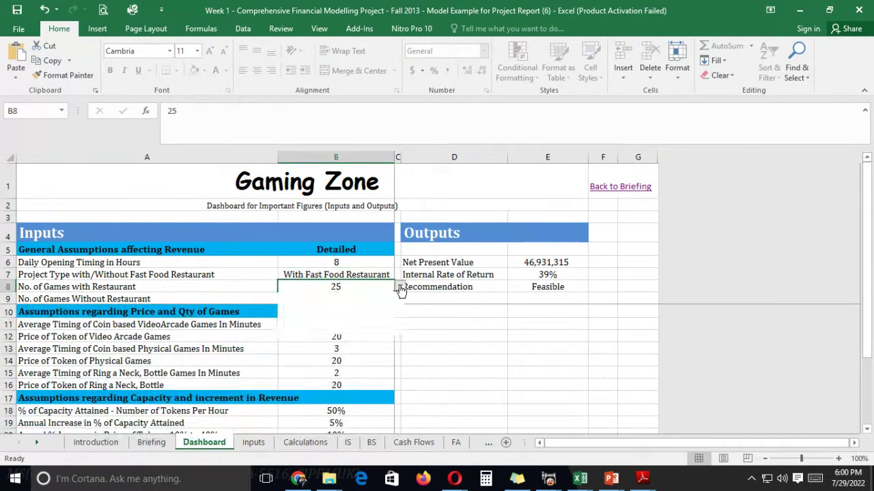
{"action": "left_click", "coordinate": [359, 298]}
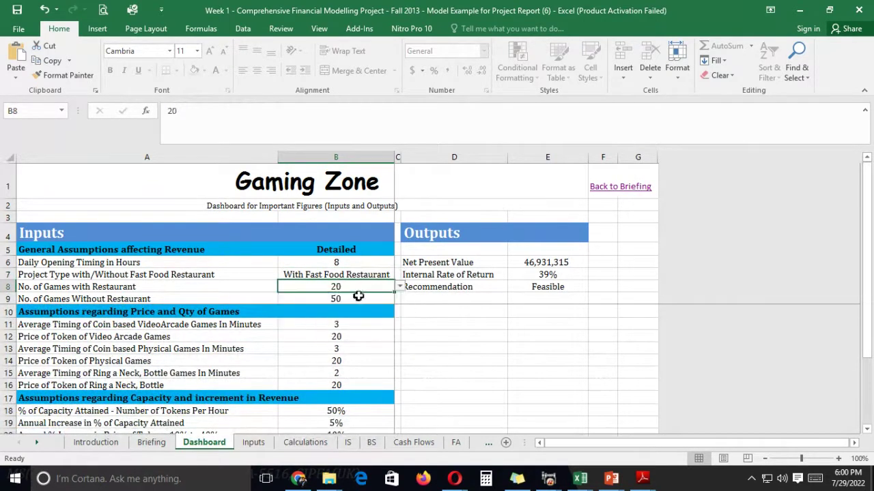
{"action": "left_click", "coordinate": [527, 259]}
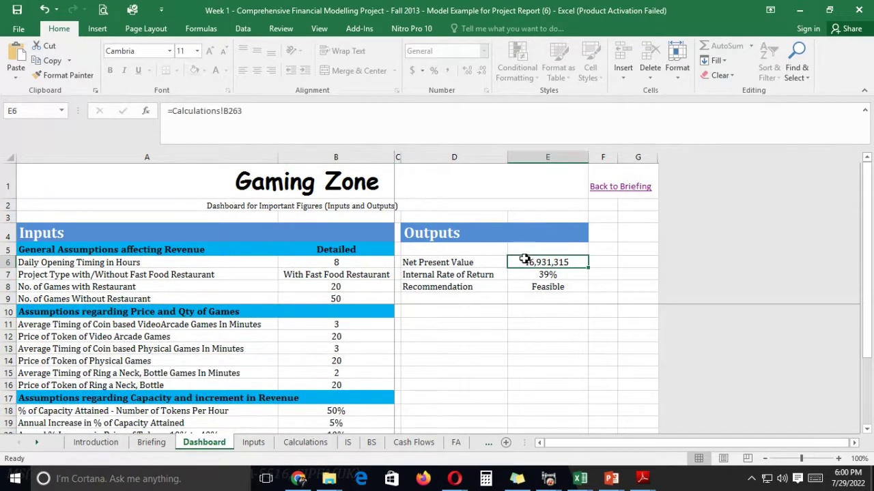
{"action": "left_click", "coordinate": [17, 11]}
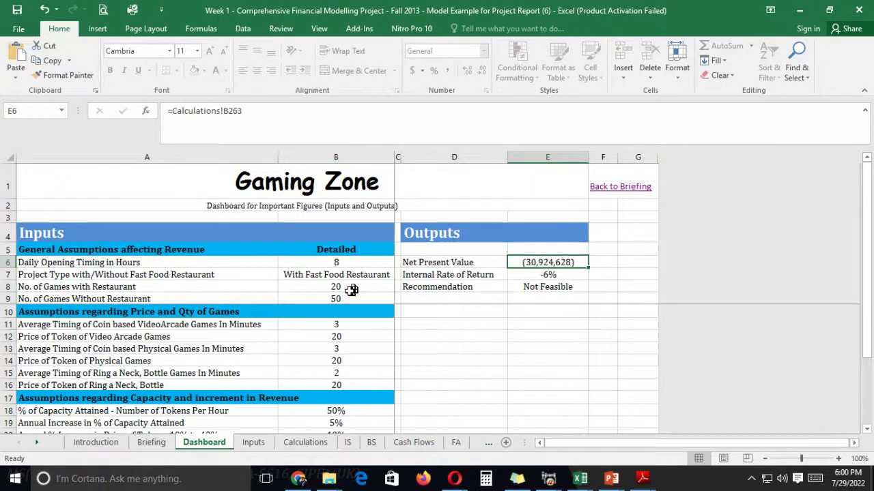
- Set the Dashboard's No. of Games Without Restaurant to 45
{"action": "left_click", "coordinate": [351, 290]}
{"action": "left_click", "coordinate": [351, 299]}
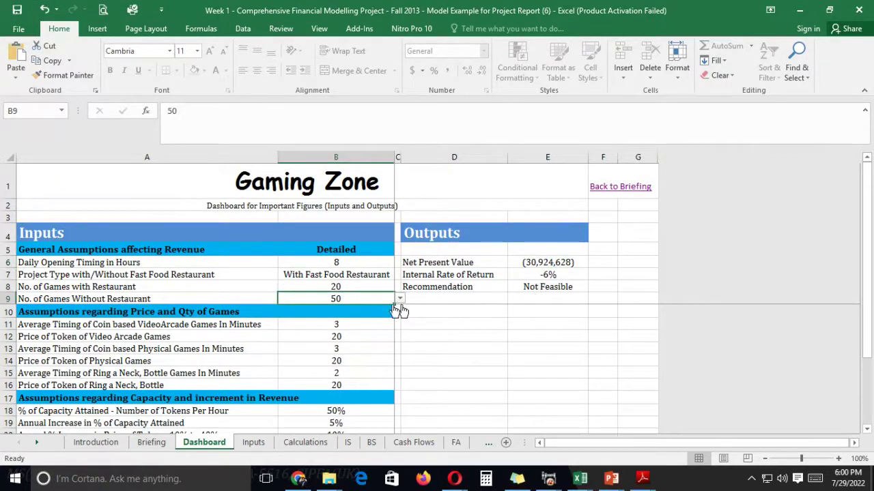
{"action": "left_click", "coordinate": [399, 302]}
{"action": "left_click", "coordinate": [347, 320]}
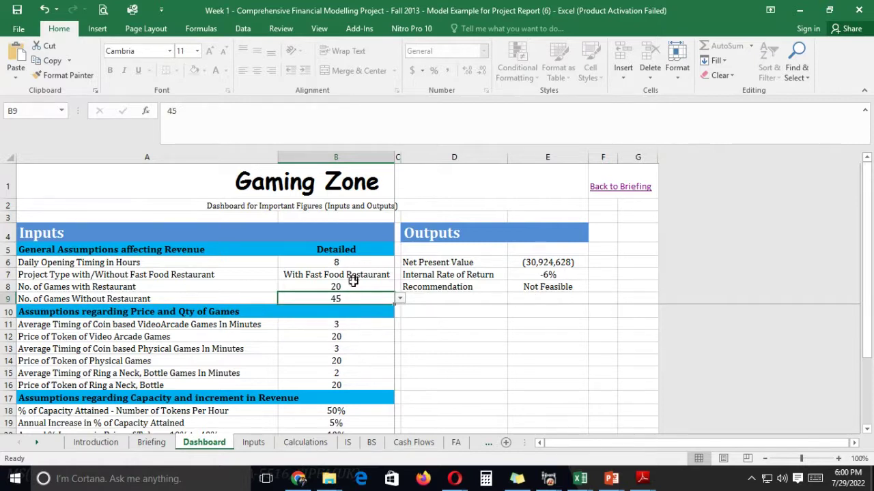
{"action": "key", "text": "alt+Down"}
{"action": "key", "text": "Escape"}
- Set the Dashboard's No. of Games with Restaurant to 35 and update the Net Present Value and Internal Rate of Return outputs
{"action": "left_click", "coordinate": [355, 290]}
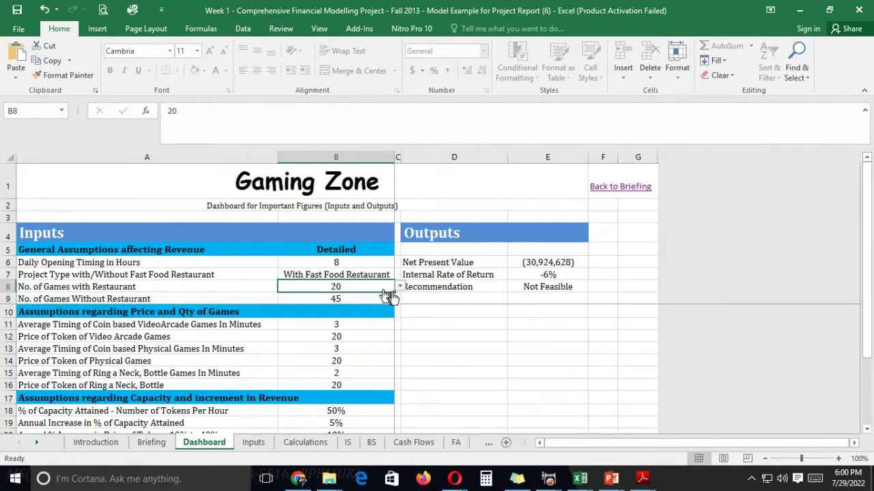
{"action": "left_click", "coordinate": [400, 287]}
{"action": "left_click", "coordinate": [361, 320]}
{"action": "key", "text": "Down"}
{"action": "key", "text": "Down"}
{"action": "key", "text": "F5"}
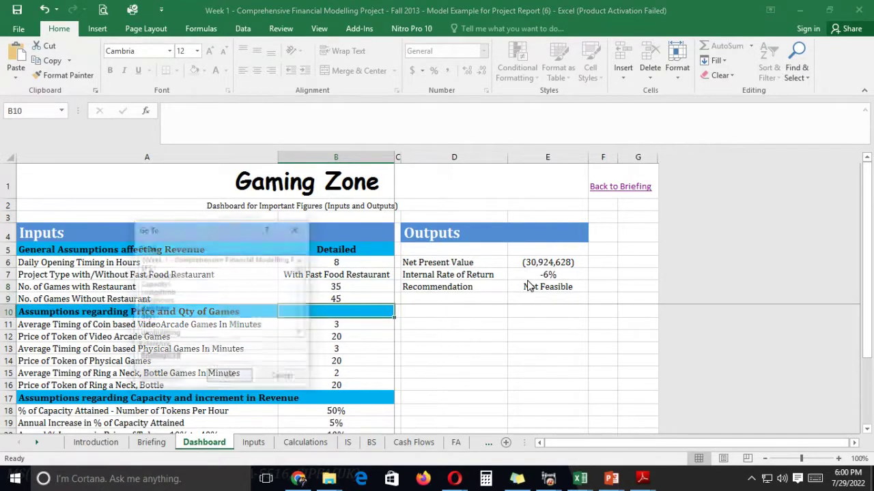
{"action": "left_click", "coordinate": [283, 378]}
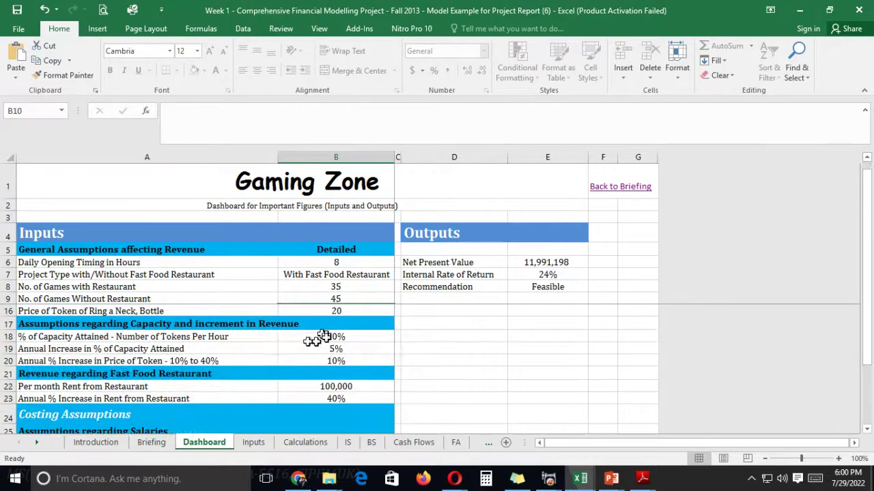
- Minimize the workbook and return to the Project Details content list in the Blackboard course
{"action": "left_click", "coordinate": [782, 10]}
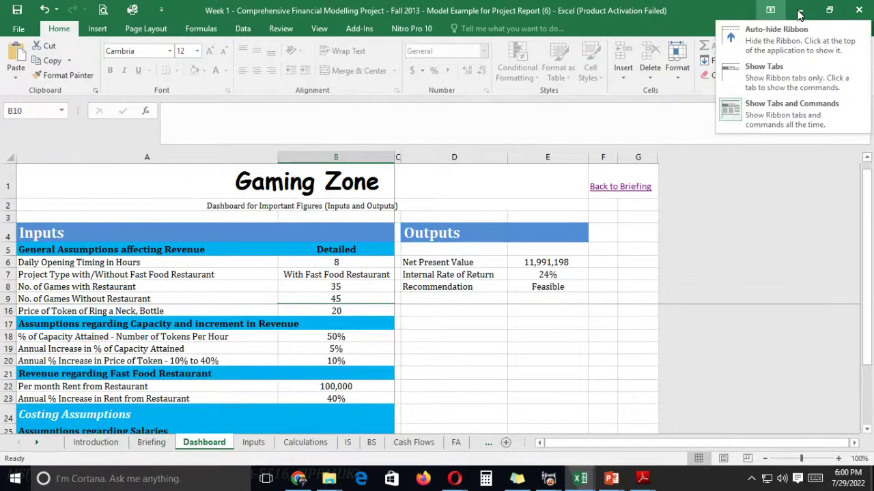
{"action": "left_click", "coordinate": [800, 9]}
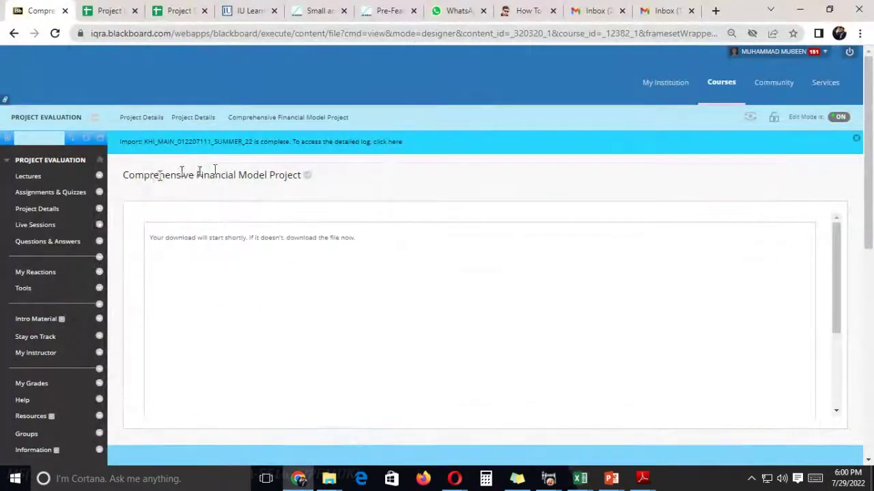
{"action": "left_click", "coordinate": [202, 117]}
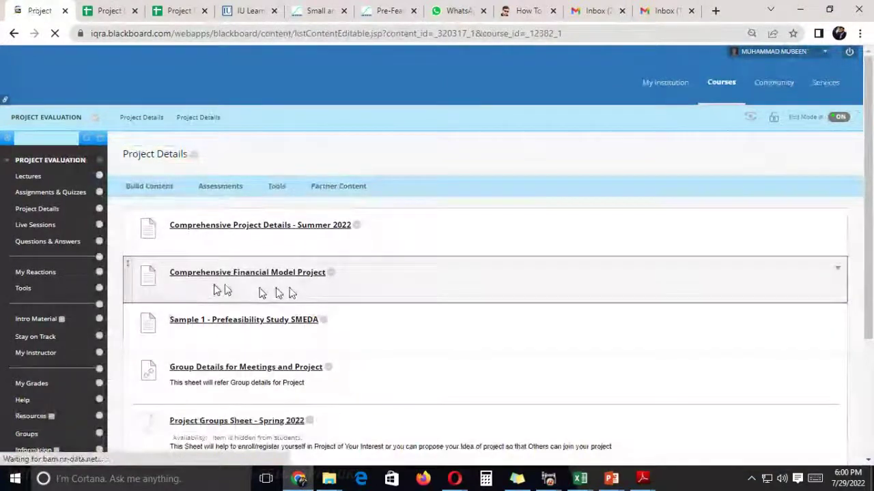
{"action": "scroll", "coordinate": [280, 298], "scroll_direction": "down", "scroll_amount": 1}
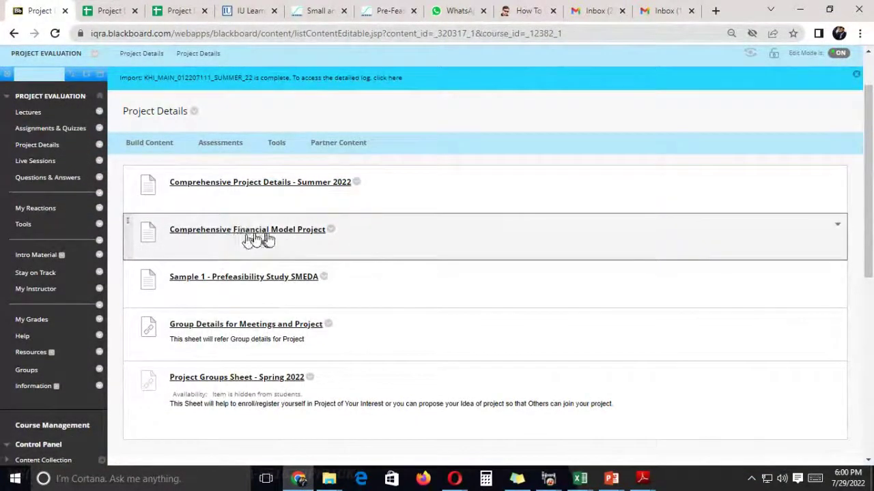
- Switch to the Details of Project - Summer 2022 PDF and review Part B, highlighting the 10 Marks for Part C: Presentation
{"action": "mouse_move", "coordinate": [641, 477]}
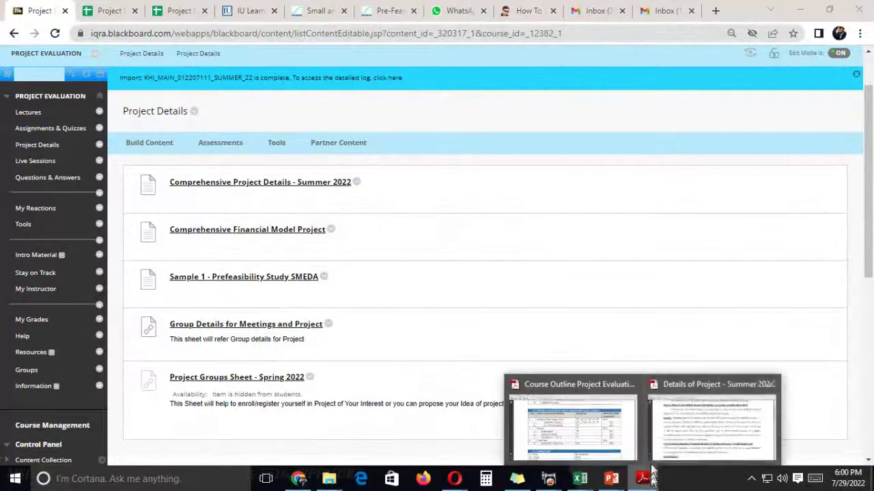
{"action": "left_click", "coordinate": [672, 434]}
{"action": "scroll", "coordinate": [206, 321], "scroll_direction": "down", "scroll_amount": 8}
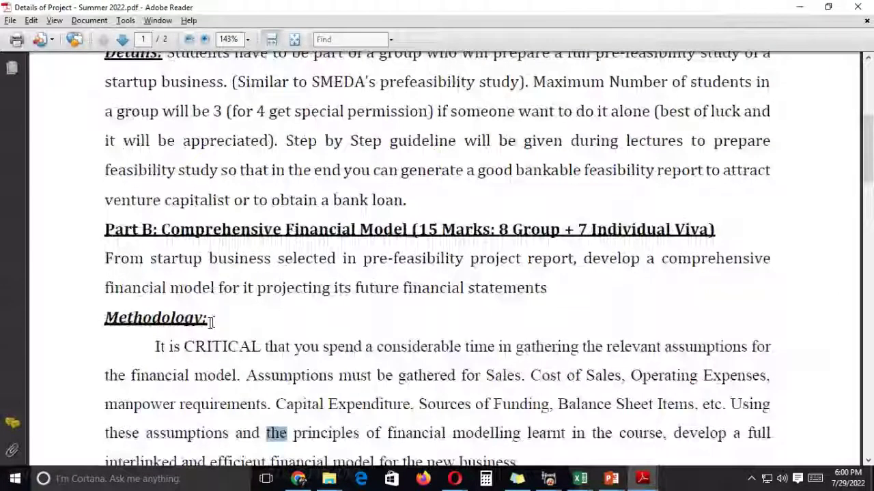
{"action": "scroll", "coordinate": [205, 321], "scroll_direction": "down", "scroll_amount": 3}
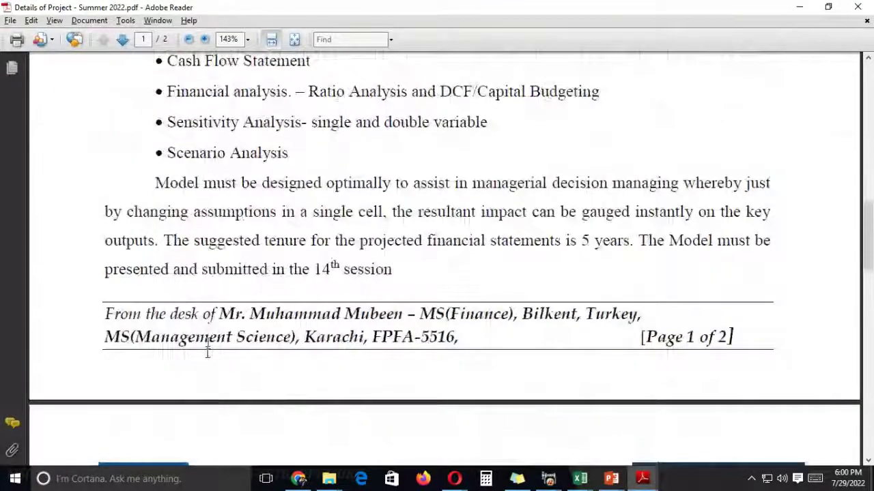
{"action": "scroll", "coordinate": [206, 351], "scroll_direction": "down", "scroll_amount": 5}
{"action": "left_click_drag", "start_coordinate": [275, 253], "coordinate": [341, 253]}
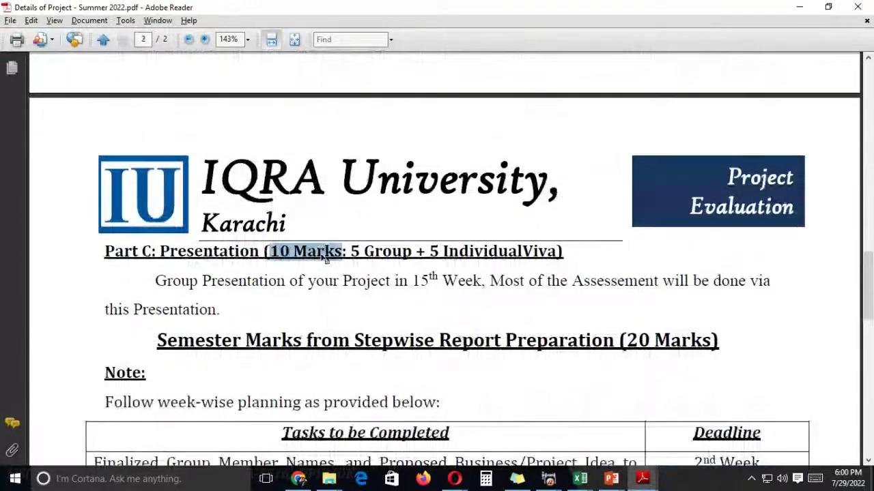
- Review the Comprehensive Project Report requirements again from Part A through the model methodology to the Part C presentation
{"action": "scroll", "coordinate": [306, 264], "scroll_direction": "up", "scroll_amount": 3}
{"action": "scroll", "coordinate": [305, 261], "scroll_direction": "up", "scroll_amount": 12}
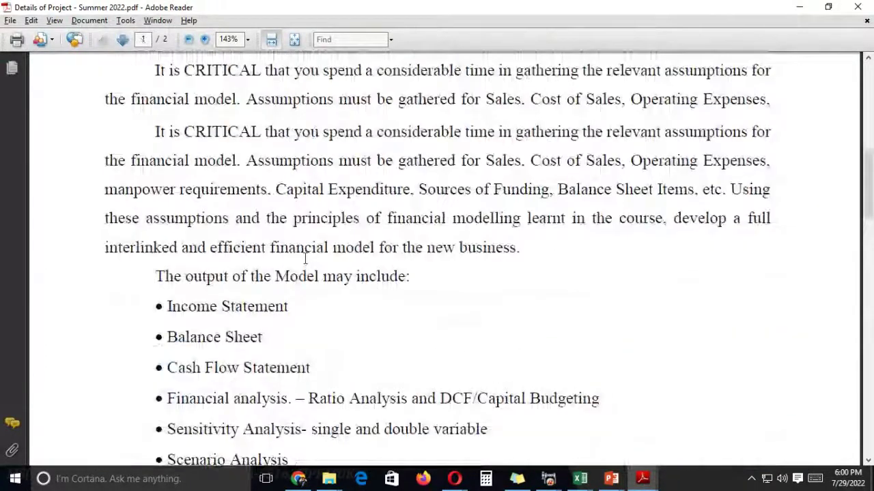
{"action": "scroll", "coordinate": [306, 262], "scroll_direction": "up", "scroll_amount": 2}
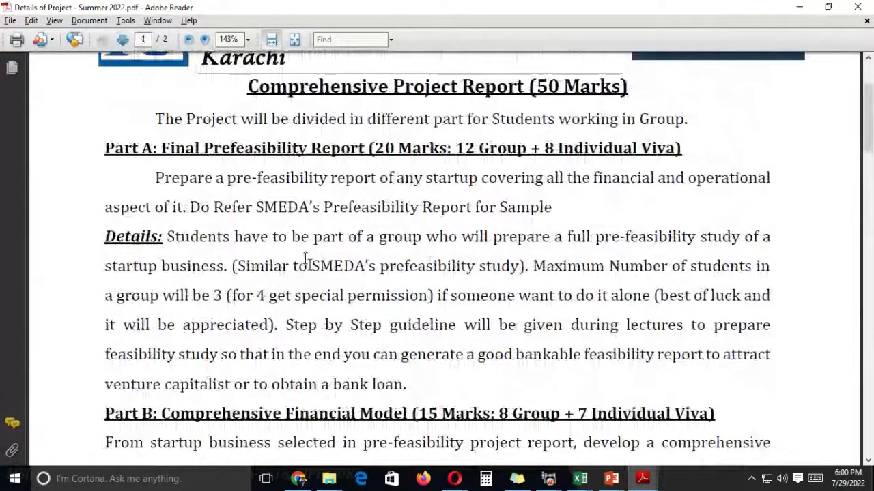
{"action": "scroll", "coordinate": [305, 261], "scroll_direction": "down", "scroll_amount": 4}
{"action": "scroll", "coordinate": [305, 290], "scroll_direction": "down", "scroll_amount": 7}
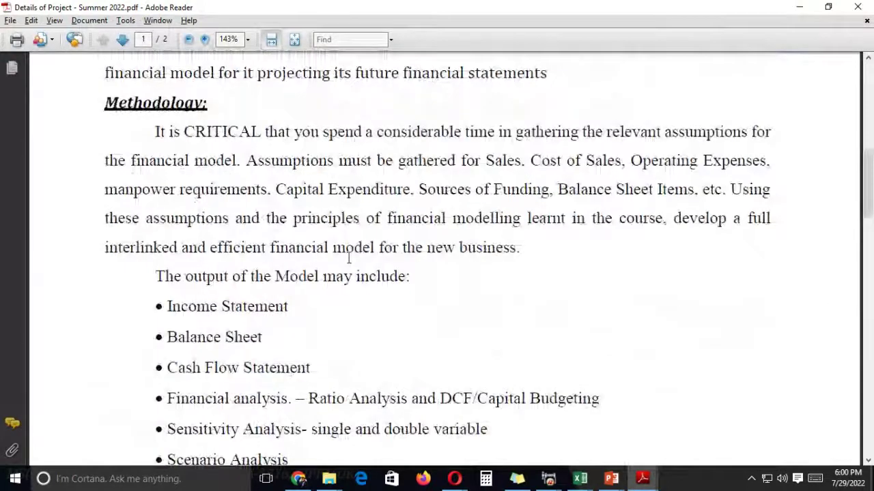
{"action": "scroll", "coordinate": [340, 256], "scroll_direction": "down", "scroll_amount": 4}
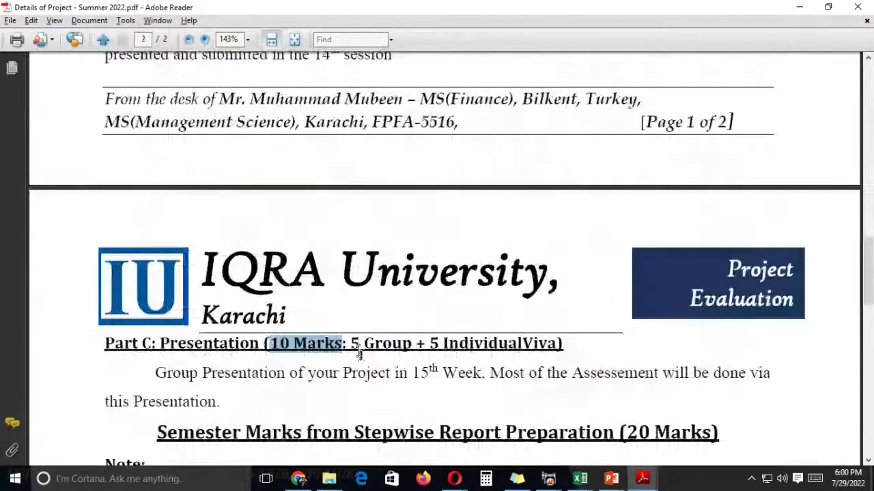
- Review the week-wise planning table, highlighting the task on group member names and business idea and its August 1, 2022 deadline
{"action": "scroll", "coordinate": [355, 327], "scroll_direction": "down", "scroll_amount": 4}
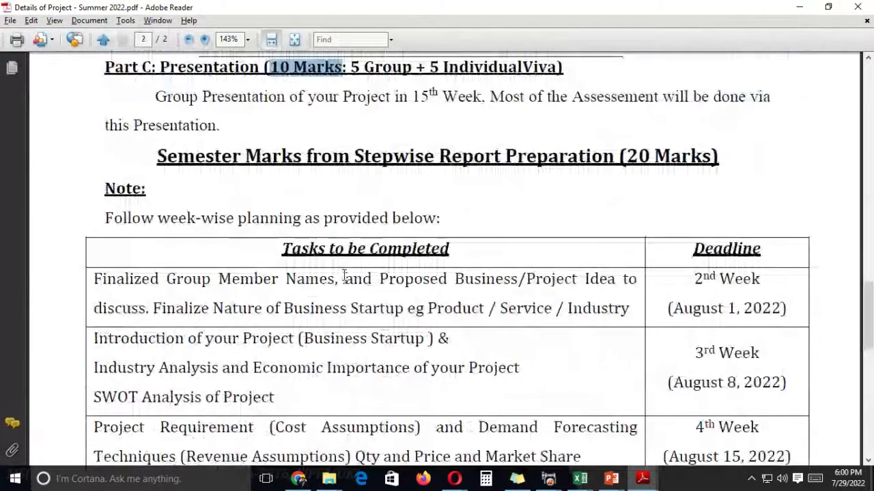
{"action": "scroll", "coordinate": [237, 169], "scroll_direction": "down", "scroll_amount": 1}
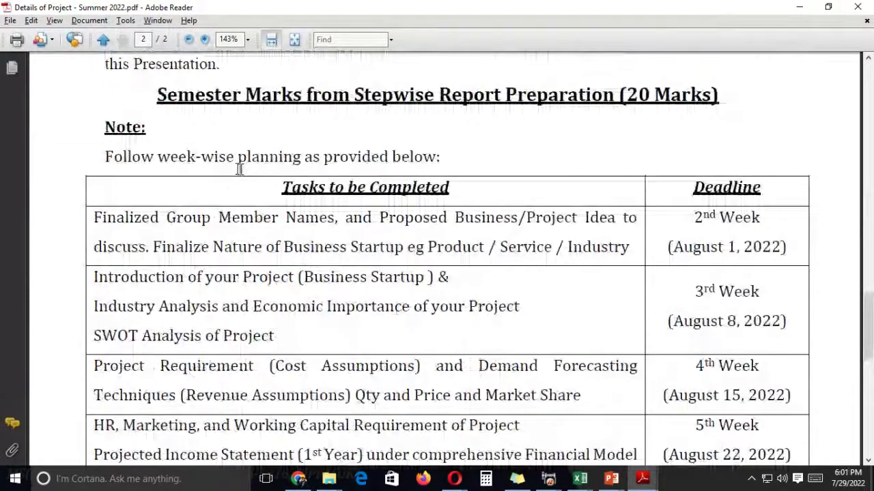
{"action": "scroll", "coordinate": [298, 184], "scroll_direction": "down", "scroll_amount": 1}
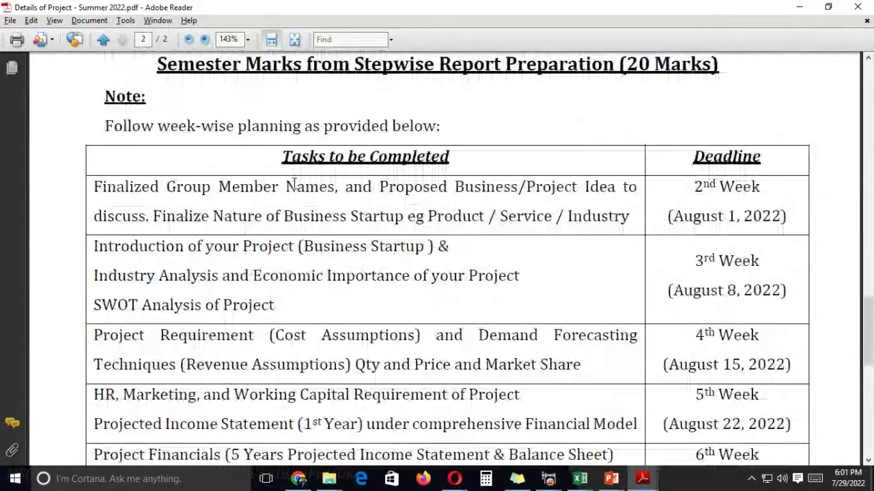
{"action": "double_click", "coordinate": [701, 210]}
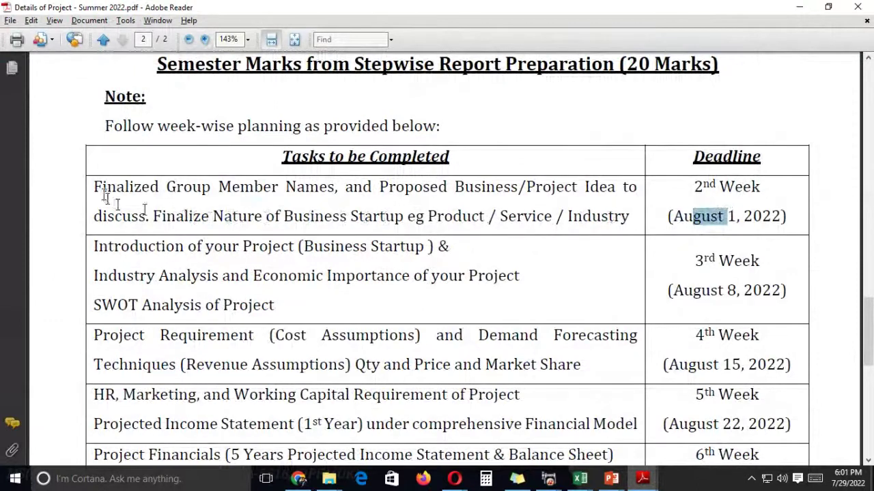
{"action": "left_click_drag", "start_coordinate": [335, 187], "coordinate": [625, 209]}
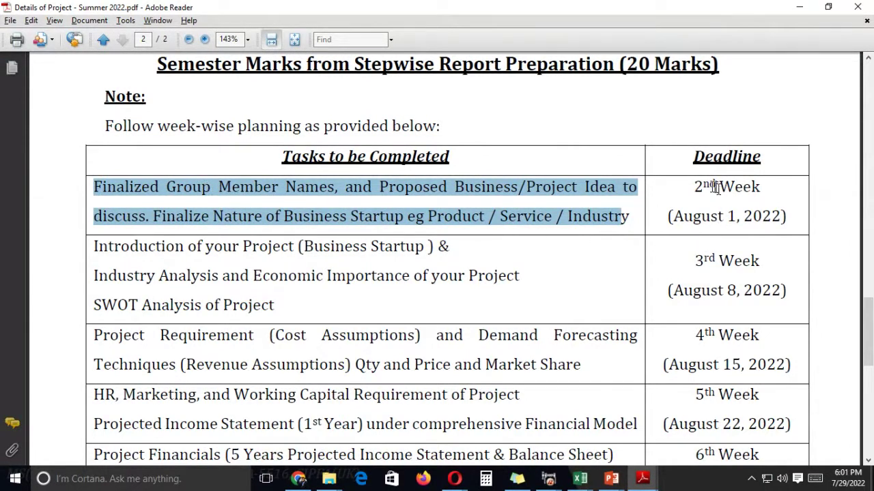
{"action": "left_click_drag", "start_coordinate": [667, 217], "coordinate": [741, 217]}
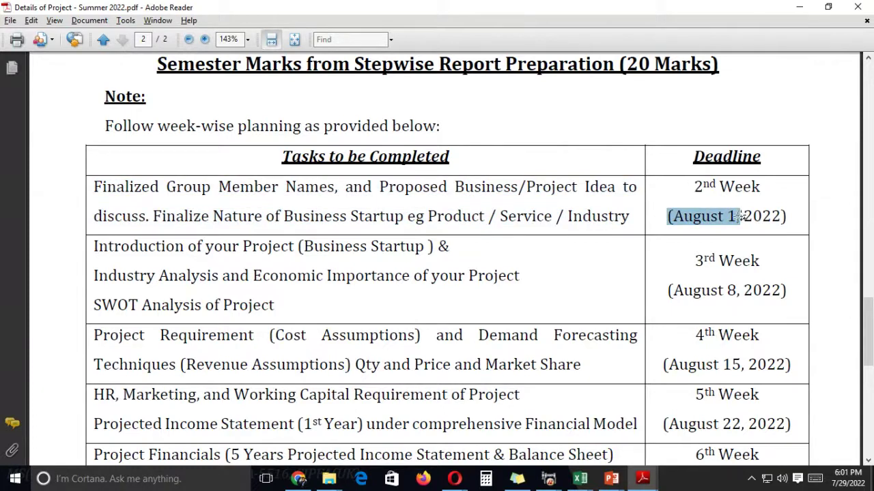
{"action": "left_click", "coordinate": [740, 217]}
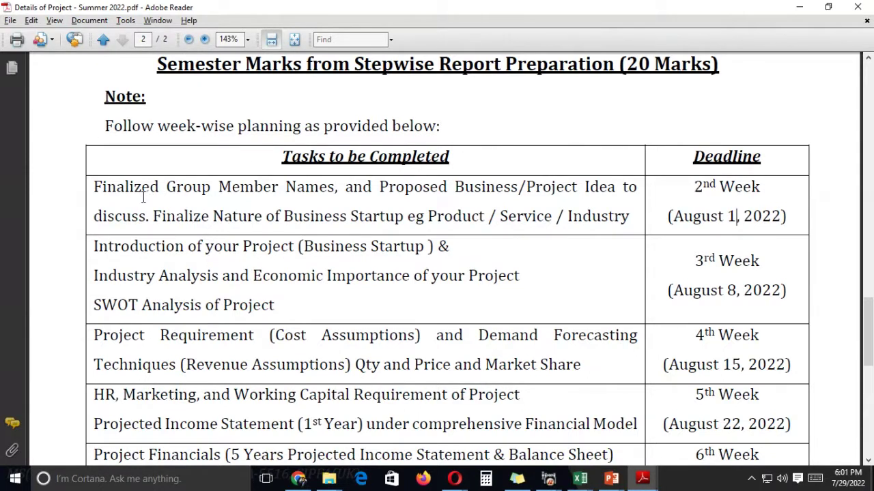
- Examine the remaining weekly tasks and deadlines, from the project introduction and SWOT analysis through the project financials
{"action": "scroll", "coordinate": [311, 292], "scroll_direction": "down", "scroll_amount": 3}
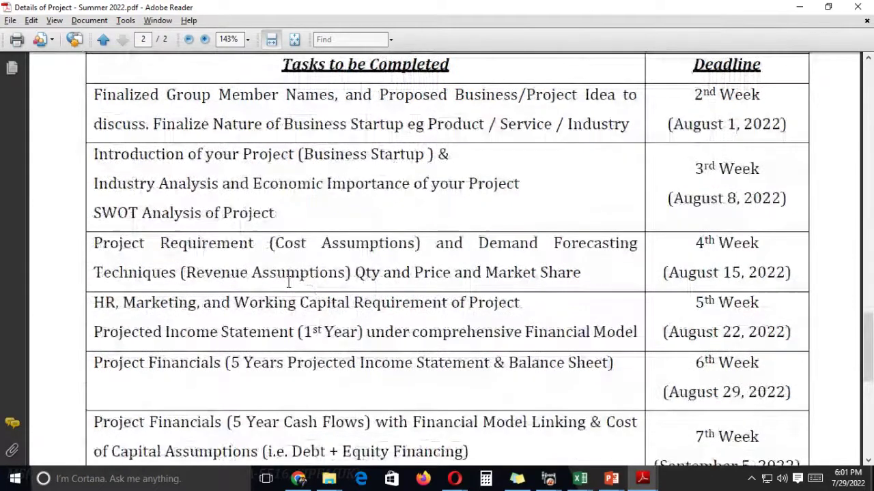
{"action": "scroll", "coordinate": [301, 287], "scroll_direction": "down", "scroll_amount": 2}
{"action": "scroll", "coordinate": [292, 279], "scroll_direction": "up", "scroll_amount": 3}
{"action": "scroll", "coordinate": [288, 285], "scroll_direction": "up", "scroll_amount": 1}
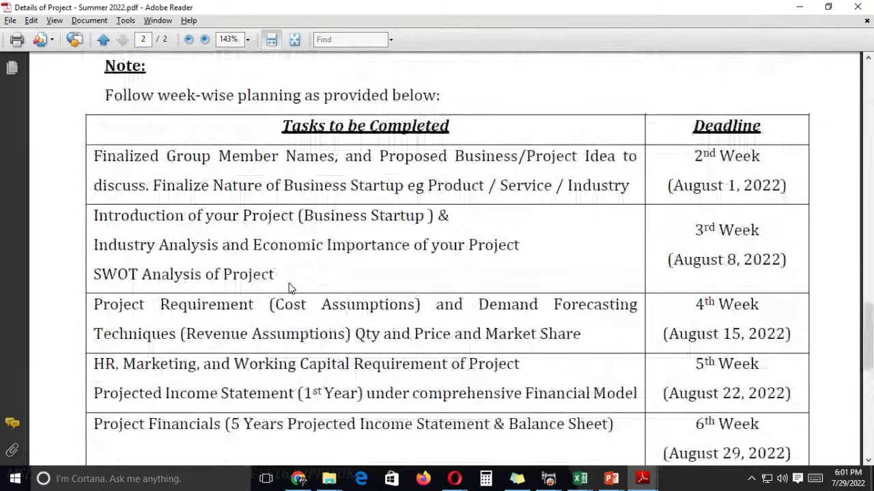
{"action": "scroll", "coordinate": [437, 232], "scroll_direction": "down", "scroll_amount": 1}
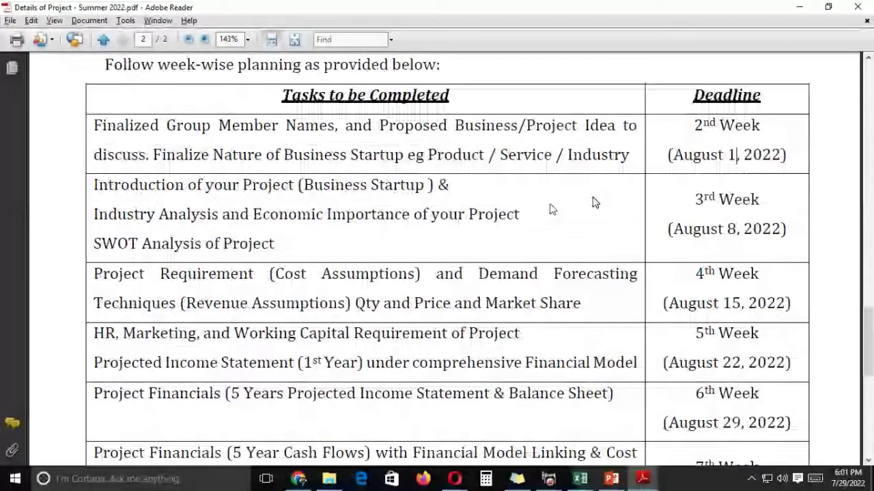
- Switch to the Blackboard course and reopen the Project Details folder to view its list of project materials
{"action": "key", "text": "alt+Tab"}
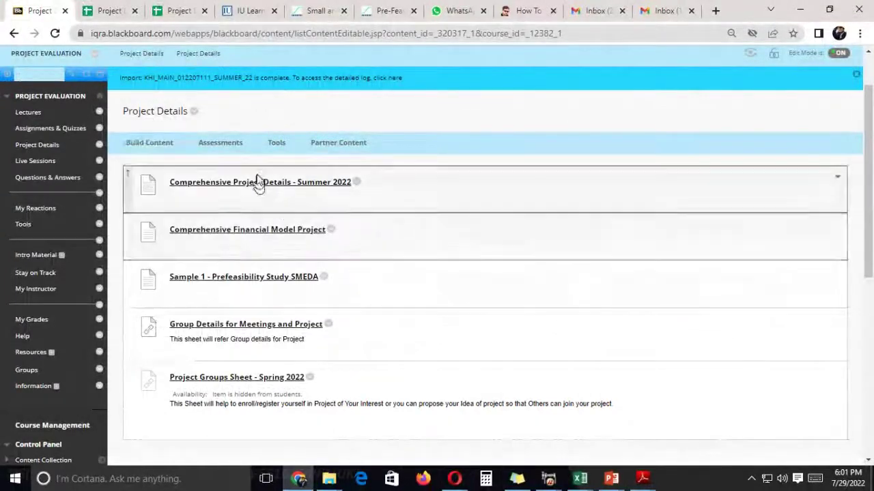
{"action": "left_click", "coordinate": [163, 152]}
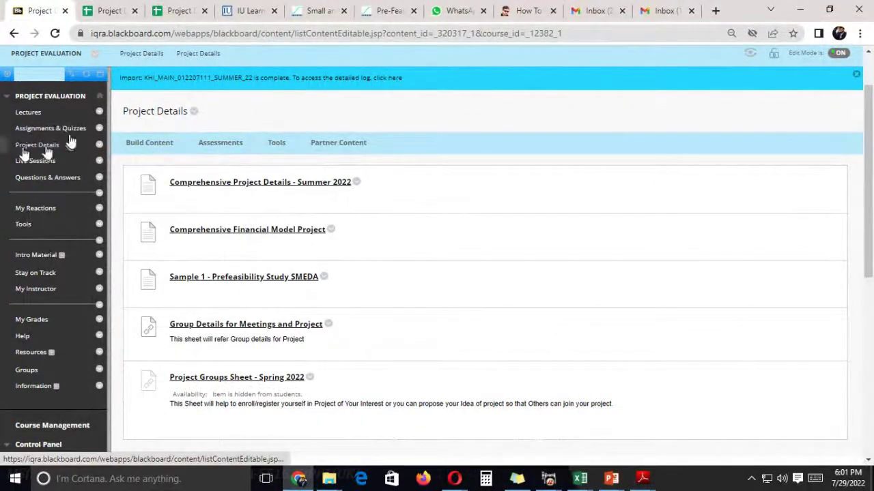
{"action": "left_click", "coordinate": [41, 146]}
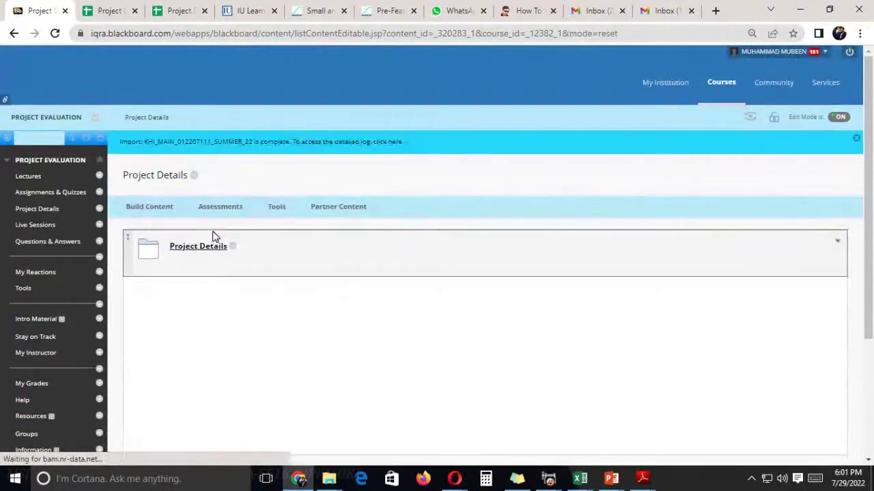
{"action": "left_click", "coordinate": [205, 249]}
{"action": "scroll", "coordinate": [220, 253], "scroll_direction": "down", "scroll_amount": 3}
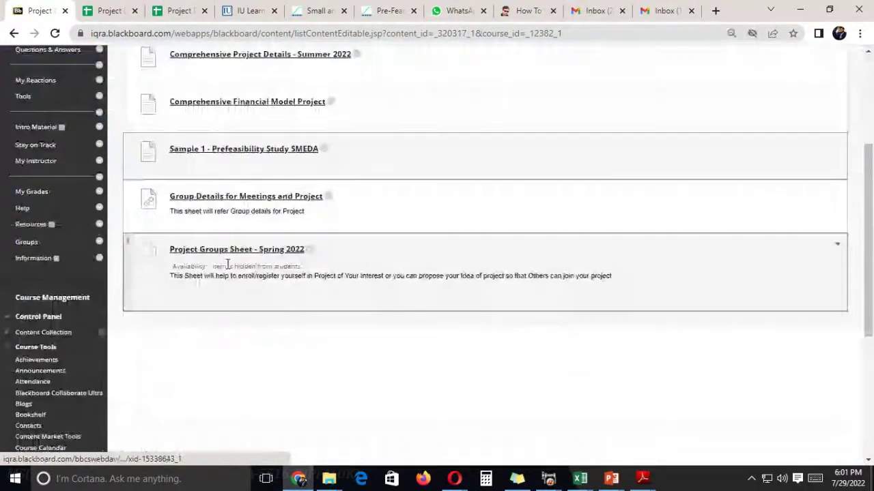
- Switch to the Project Evaluation slide show in PowerPoint and advance to a blank slide
{"action": "mouse_move", "coordinate": [645, 478]}
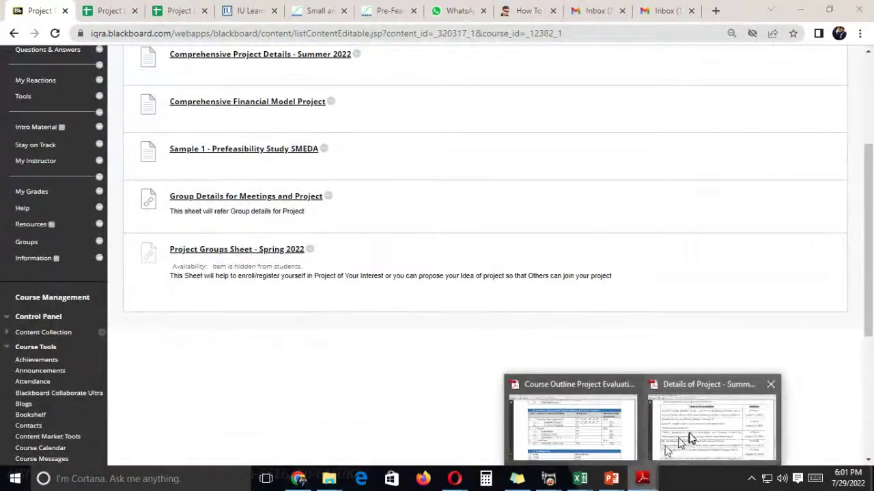
{"action": "left_click", "coordinate": [679, 437]}
{"action": "mouse_move", "coordinate": [611, 478]}
{"action": "left_click", "coordinate": [663, 430]}
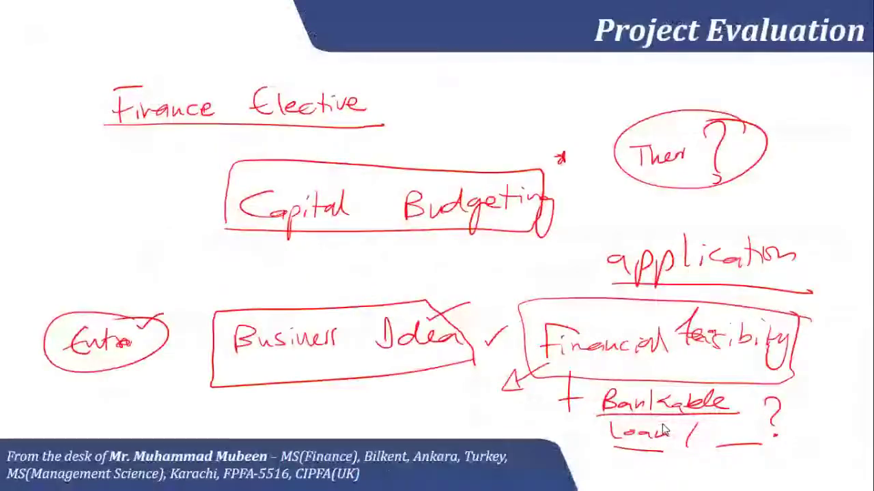
{"action": "left_click", "coordinate": [664, 430]}
- Handwrite the marks breakdown across the upper part of the slide: a circled 100, 35 CP, 25 MT and 40 Final
{"action": "mouse_move", "coordinate": [94, 83]}
{"action": "left_mouse_down"}
{"action": "mouse_move", "coordinate": [93, 107]}
{"action": "mouse_move", "coordinate": [119, 84]}
{"action": "mouse_move", "coordinate": [138, 84]}
{"action": "left_mouse_up"}
{"action": "mouse_move", "coordinate": [158, 66]}
{"action": "left_mouse_down"}
{"action": "mouse_move", "coordinate": [70, 81]}
{"action": "mouse_move", "coordinate": [164, 68]}
{"action": "left_mouse_up"}
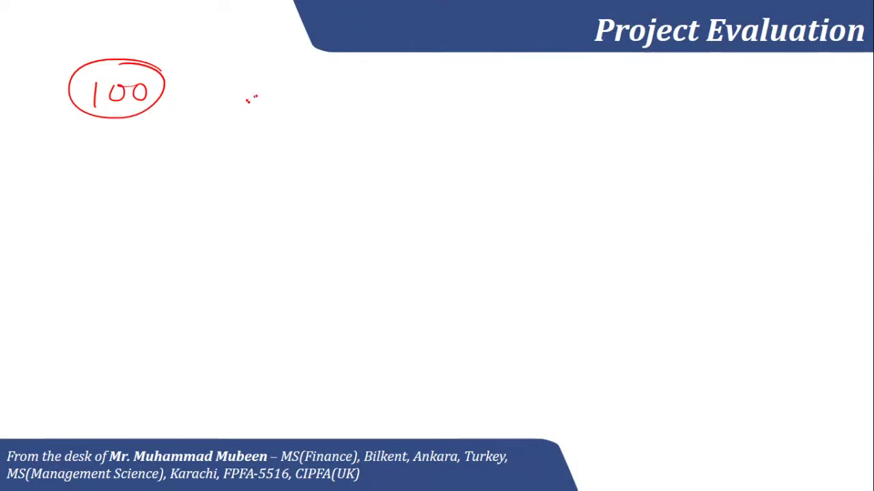
{"action": "left_click_drag", "start_coordinate": [257, 82], "coordinate": [257, 96]}
{"action": "left_click_drag", "start_coordinate": [288, 122], "coordinate": [300, 129]}
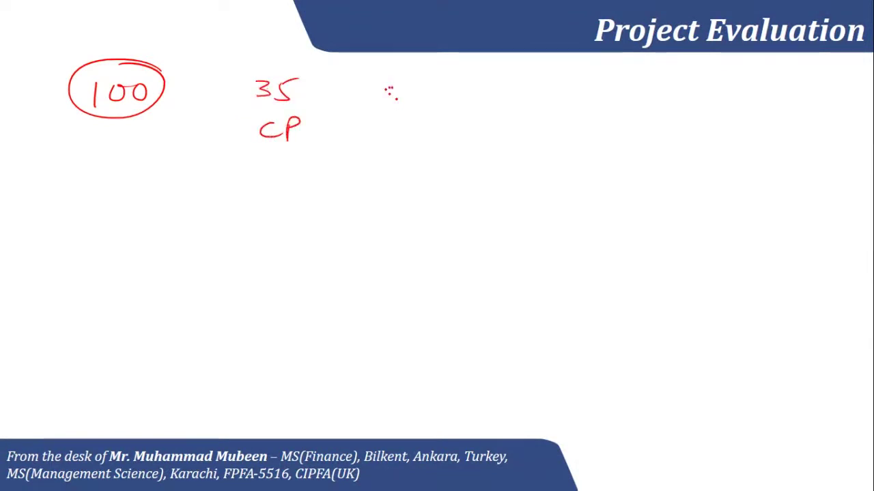
{"action": "left_click_drag", "start_coordinate": [406, 83], "coordinate": [422, 103]}
{"action": "left_click_drag", "start_coordinate": [403, 137], "coordinate": [434, 127]}
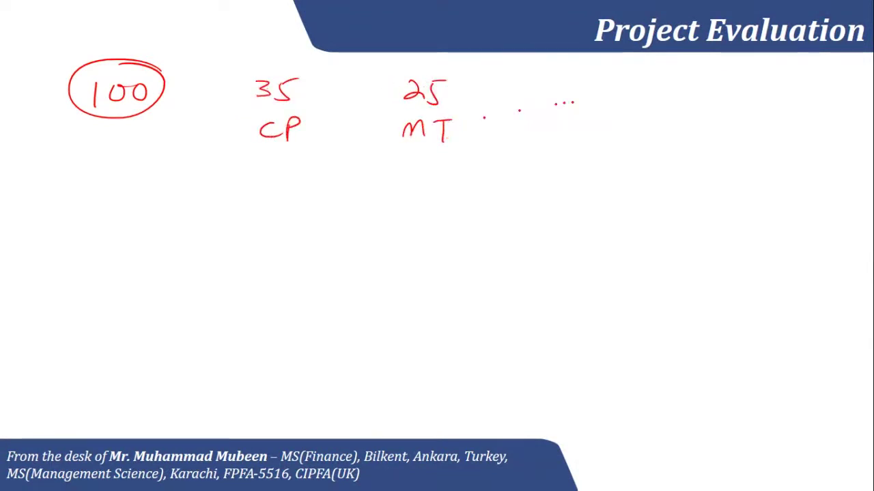
{"action": "mouse_move", "coordinate": [602, 80]}
{"action": "left_mouse_down"}
{"action": "mouse_move", "coordinate": [617, 99]}
{"action": "mouse_move", "coordinate": [628, 85]}
{"action": "left_mouse_up"}
{"action": "left_click_drag", "start_coordinate": [598, 126], "coordinate": [682, 146]}
- Handwrite 100 and the word Project below the marks breakdown, and circle each of them
{"action": "left_click_drag", "start_coordinate": [36, 239], "coordinate": [35, 265]}
{"action": "left_click_drag", "start_coordinate": [59, 243], "coordinate": [71, 246]}
{"action": "mouse_move", "coordinate": [88, 225]}
{"action": "left_mouse_down"}
{"action": "mouse_move", "coordinate": [9, 249]}
{"action": "mouse_move", "coordinate": [88, 223]}
{"action": "left_mouse_up"}
{"action": "mouse_move", "coordinate": [134, 240]}
{"action": "left_mouse_down"}
{"action": "mouse_move", "coordinate": [132, 280]}
{"action": "mouse_move", "coordinate": [137, 259]}
{"action": "left_mouse_up"}
{"action": "left_click_drag", "start_coordinate": [139, 258], "coordinate": [158, 267]}
{"action": "left_click_drag", "start_coordinate": [168, 257], "coordinate": [162, 299]}
{"action": "left_click_drag", "start_coordinate": [163, 245], "coordinate": [208, 269]}
{"action": "left_click_drag", "start_coordinate": [193, 249], "coordinate": [217, 247]}
{"action": "mouse_move", "coordinate": [244, 228]}
{"action": "left_mouse_down"}
{"action": "mouse_move", "coordinate": [215, 296]}
{"action": "mouse_move", "coordinate": [205, 220]}
{"action": "left_mouse_up"}
{"action": "left_click_drag", "start_coordinate": [229, 275], "coordinate": [242, 275]}
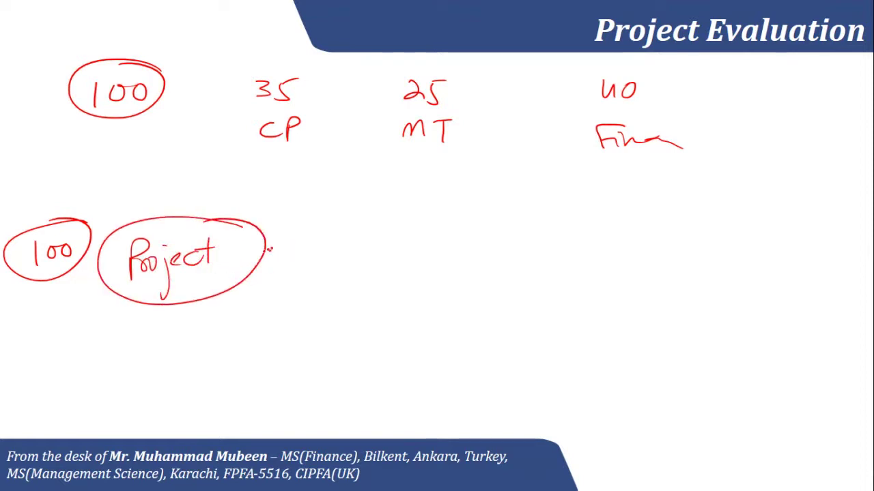
- Handwrite 70 and 10 beside the circled Project label and circle each number
{"action": "left_click_drag", "start_coordinate": [300, 249], "coordinate": [323, 280]}
{"action": "left_click_drag", "start_coordinate": [341, 251], "coordinate": [364, 236]}
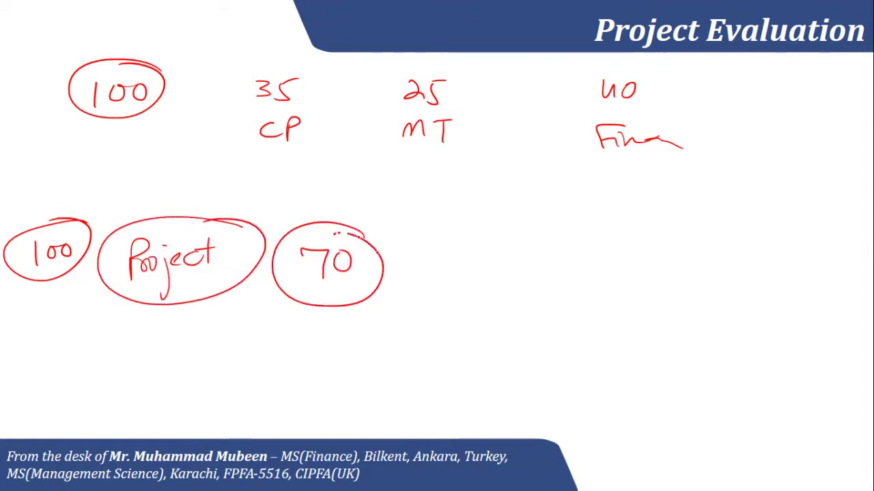
{"action": "mouse_move", "coordinate": [518, 260]}
{"action": "left_mouse_down"}
{"action": "mouse_move", "coordinate": [520, 285]}
{"action": "mouse_move", "coordinate": [530, 269]}
{"action": "left_mouse_up"}
{"action": "mouse_move", "coordinate": [534, 247]}
{"action": "left_mouse_down"}
{"action": "mouse_move", "coordinate": [552, 254]}
{"action": "mouse_move", "coordinate": [546, 248]}
{"action": "left_mouse_up"}
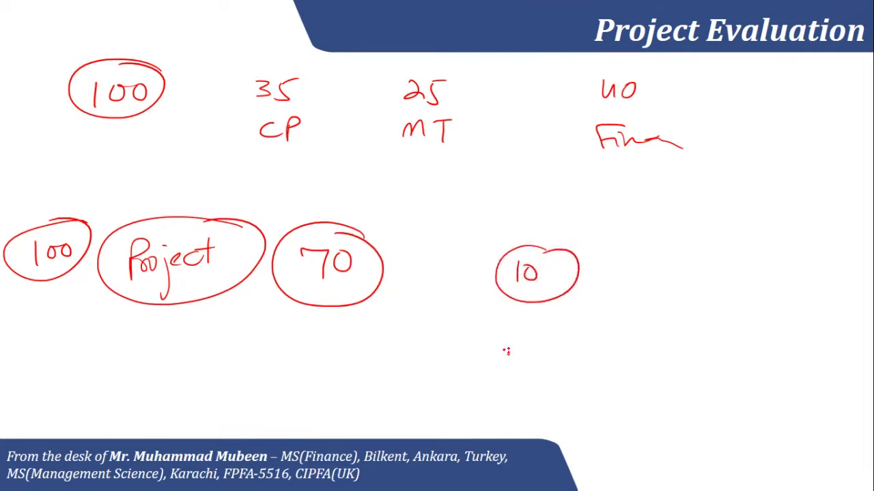